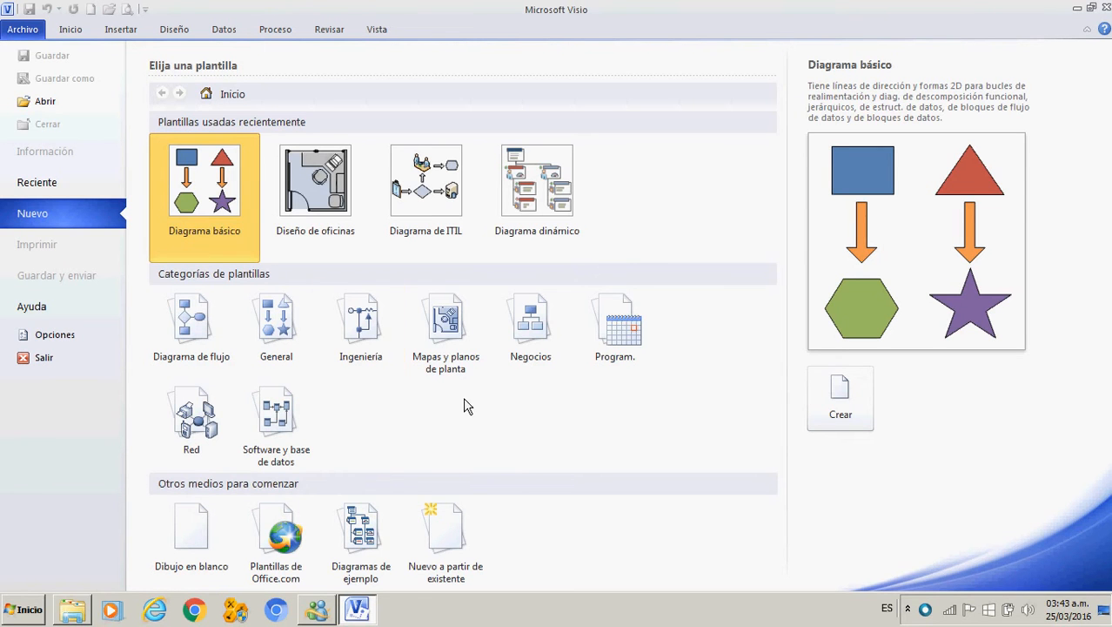
# Step: Open the recent drawing Tarea1 Visio.vsd
pyautogui.click(52, 188)
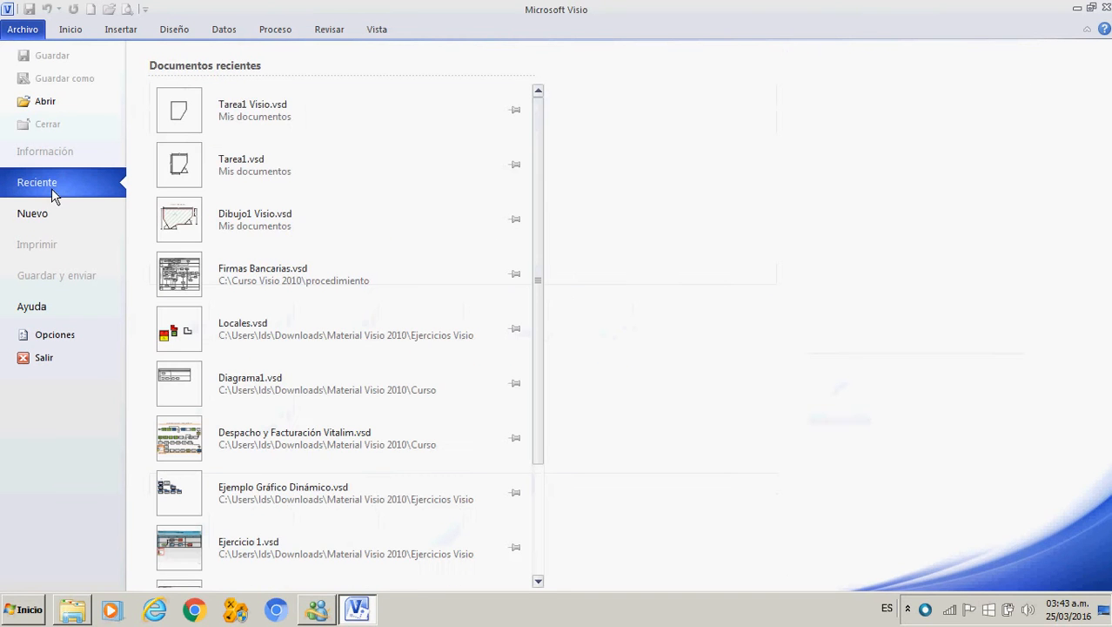
pyautogui.click(237, 122)
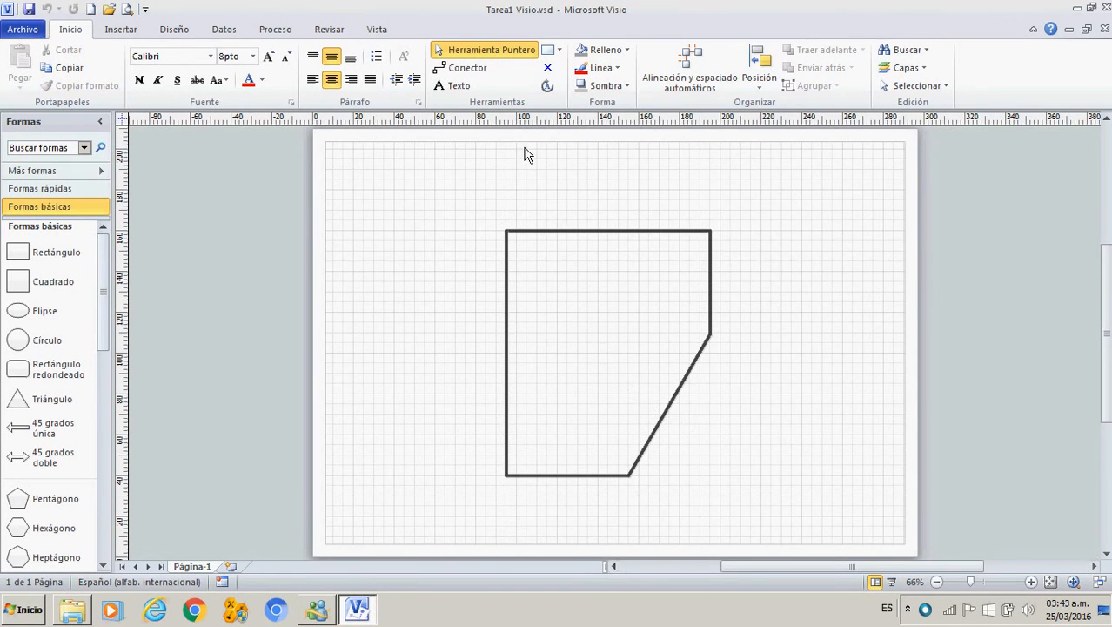
# Step: Move all the lines of the polygon together about 10 mm up the page
pyautogui.moveTo(493, 229); pyautogui.dragTo(751, 517)
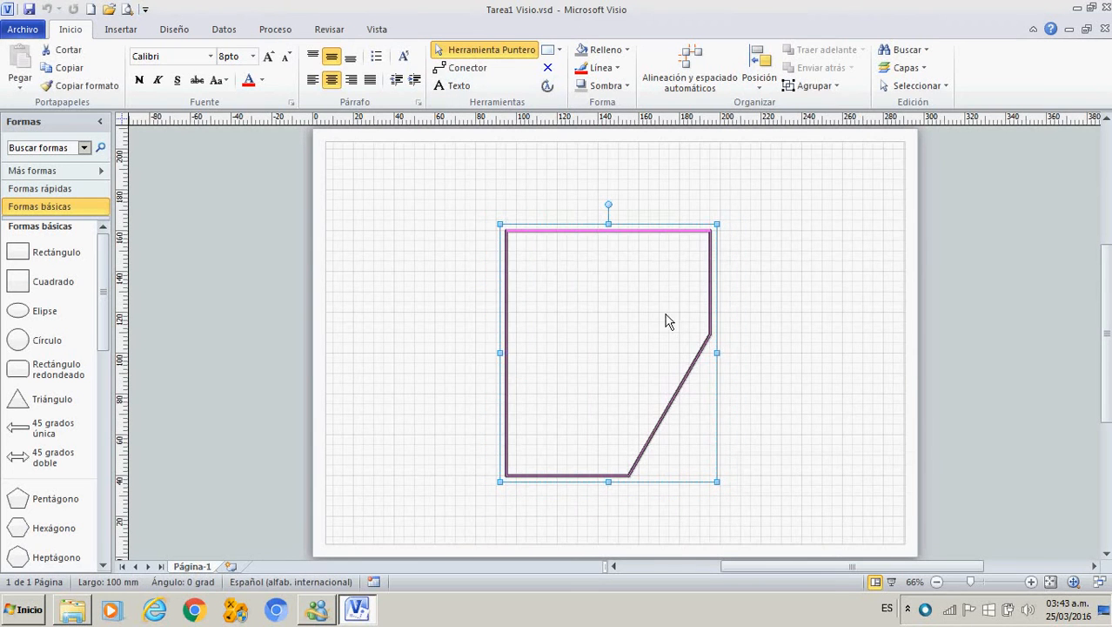
pyautogui.moveTo(648, 228); pyautogui.dragTo(653, 216)
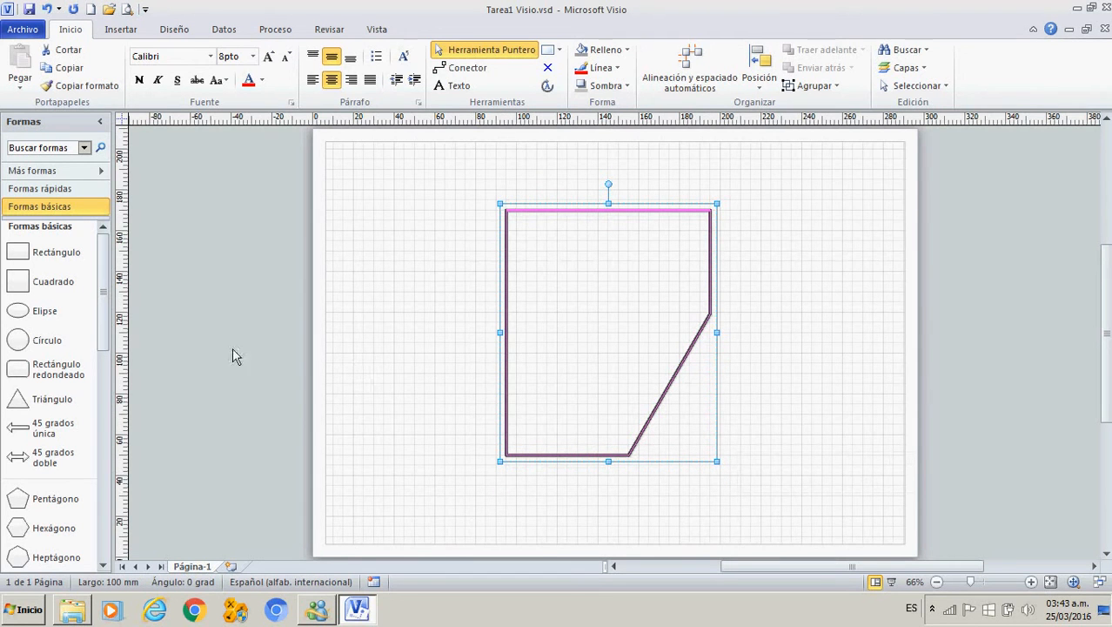
pyautogui.click(763, 197)
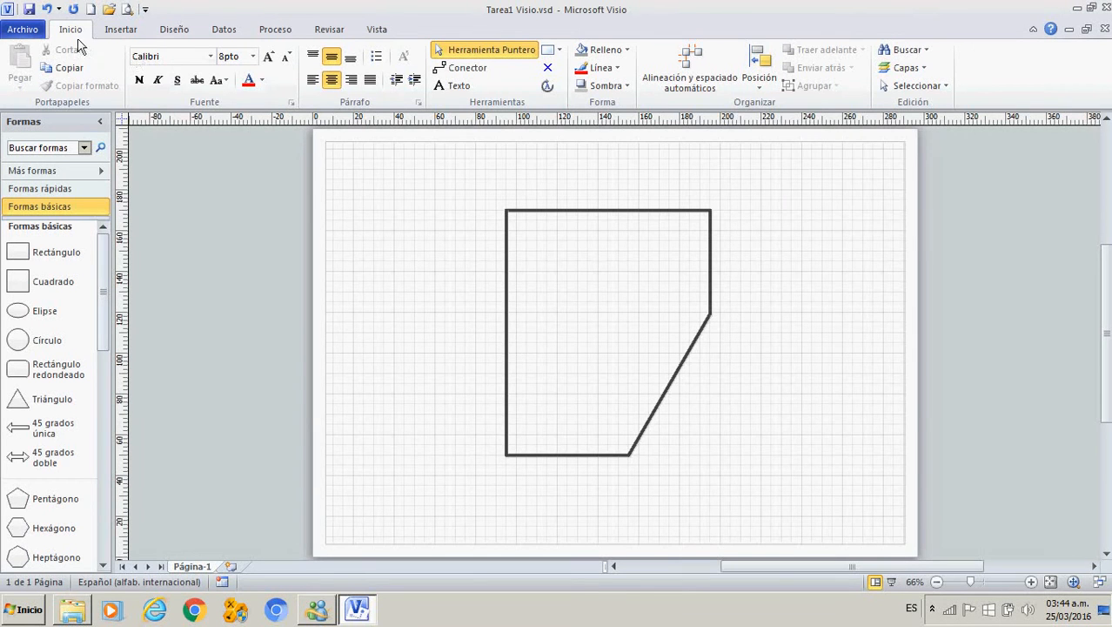
# Step: Add a text box about 195 mm wide and 15 mm high above the polygon, reading "Ejemplo Básico de Polígono"
pyautogui.click(452, 86)
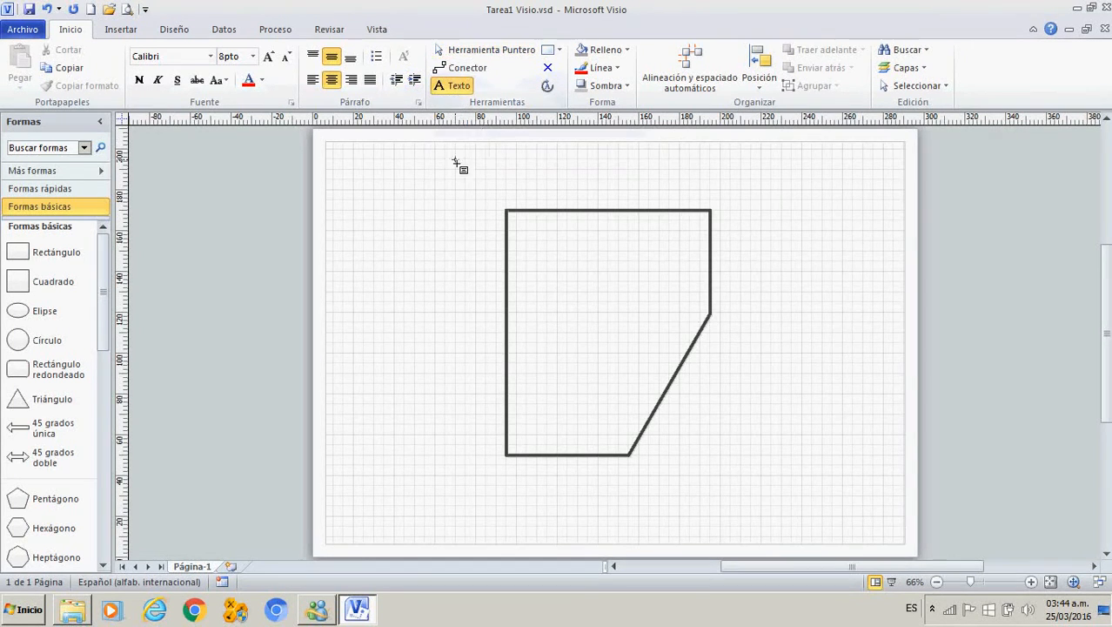
pyautogui.moveTo(415, 160); pyautogui.dragTo(816, 190)
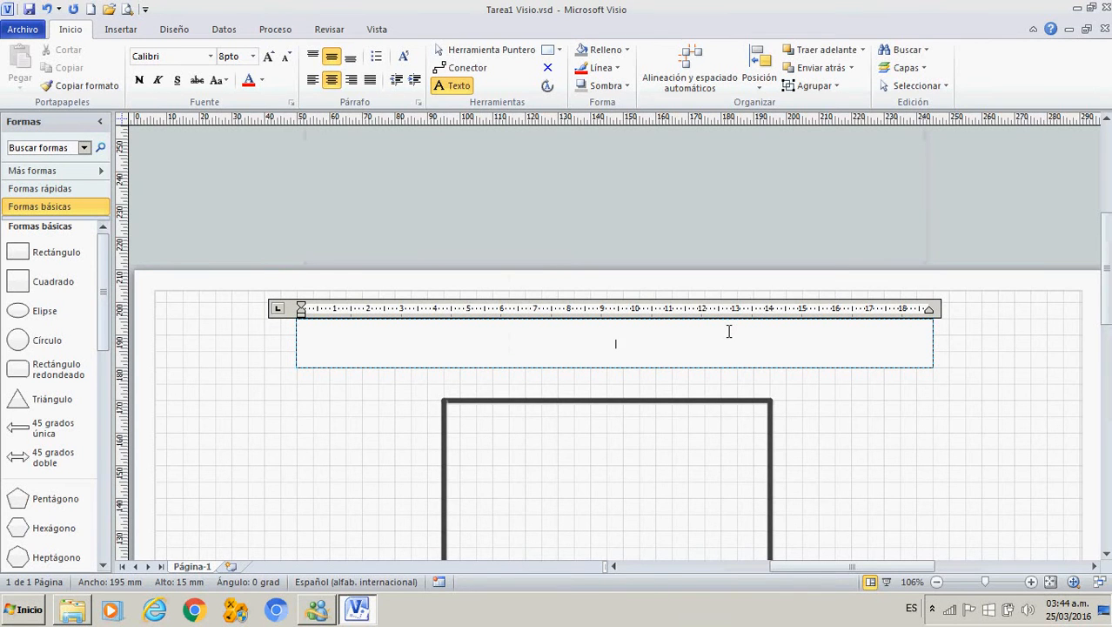
pyautogui.write('Ejempl')
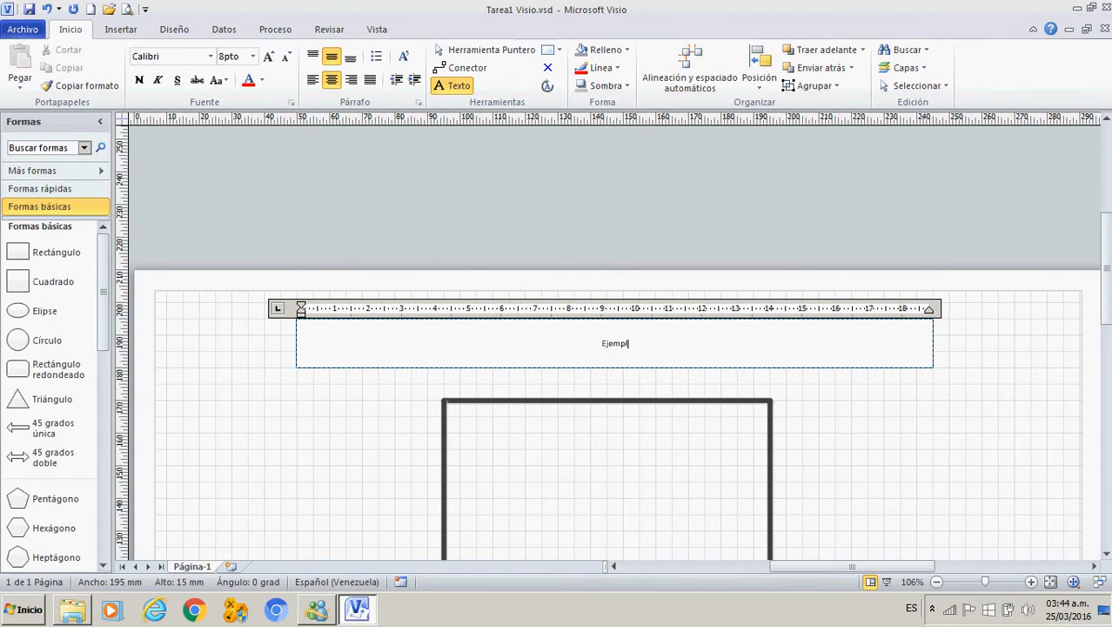
pyautogui.write('o Básico de Polígono')
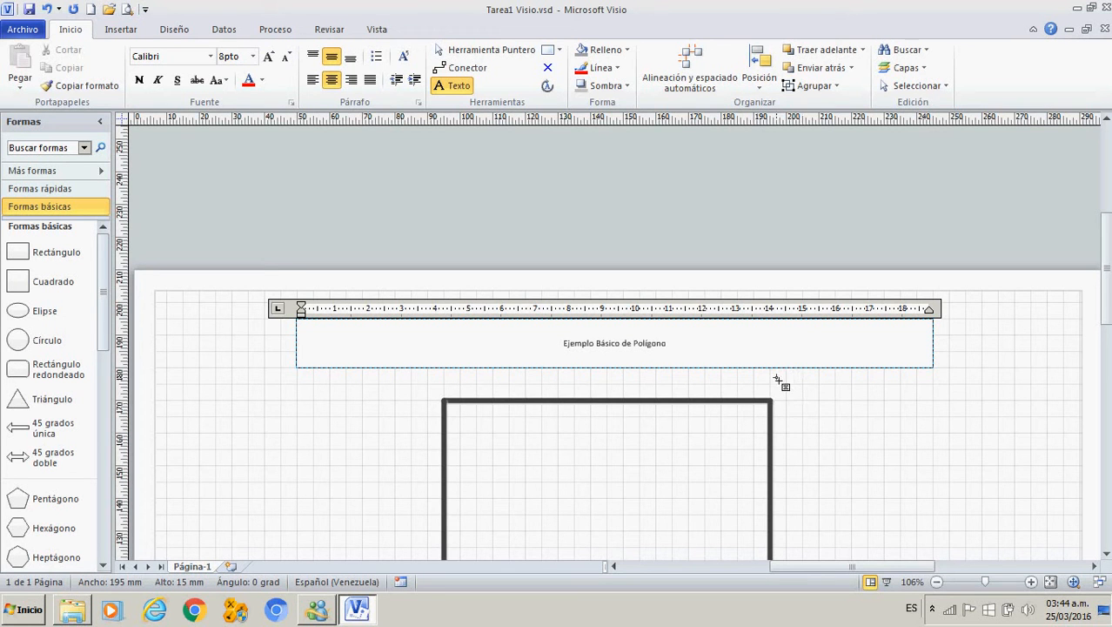
pyautogui.click(828, 385)
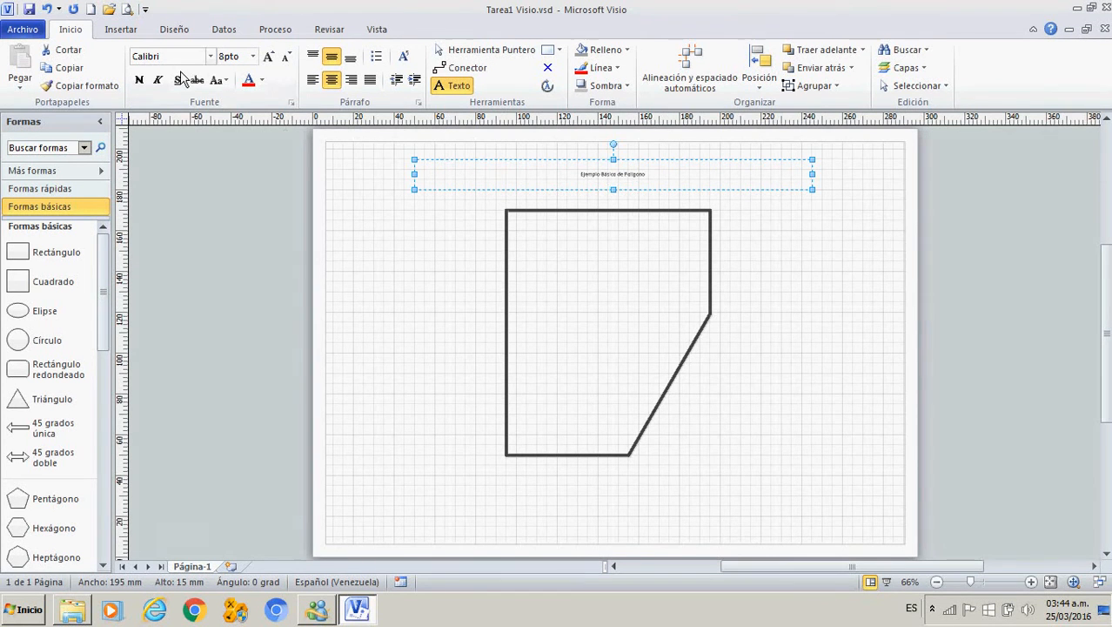
# Step: Format the title text as 30 pt, standard blue and bold
pyautogui.click(252, 56)
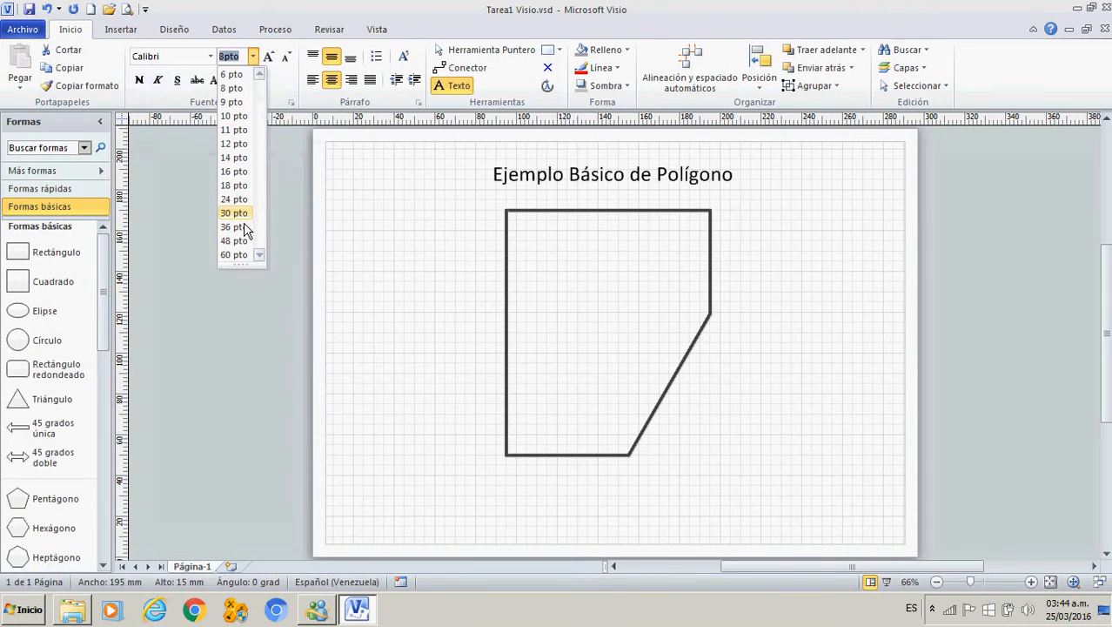
pyautogui.click(235, 212)
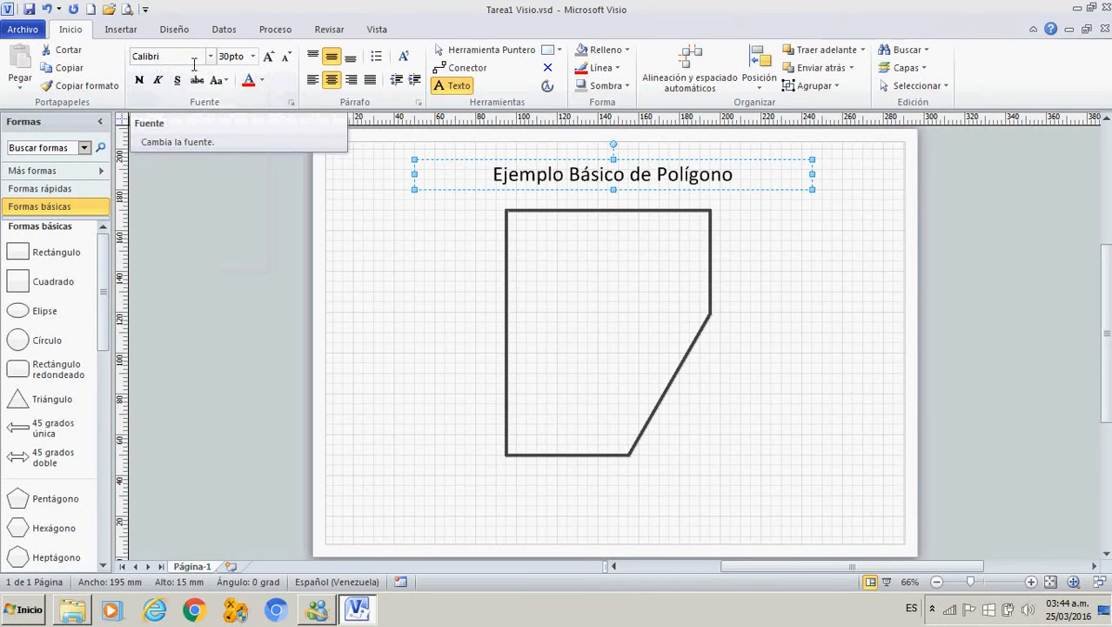
pyautogui.click(261, 80)
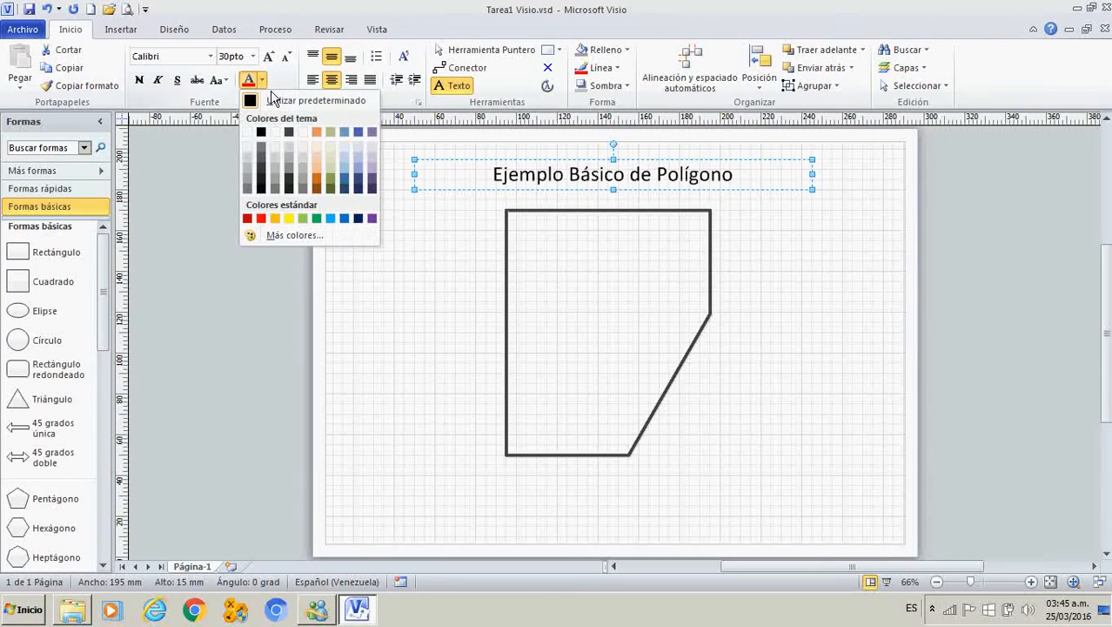
pyautogui.click(352, 222)
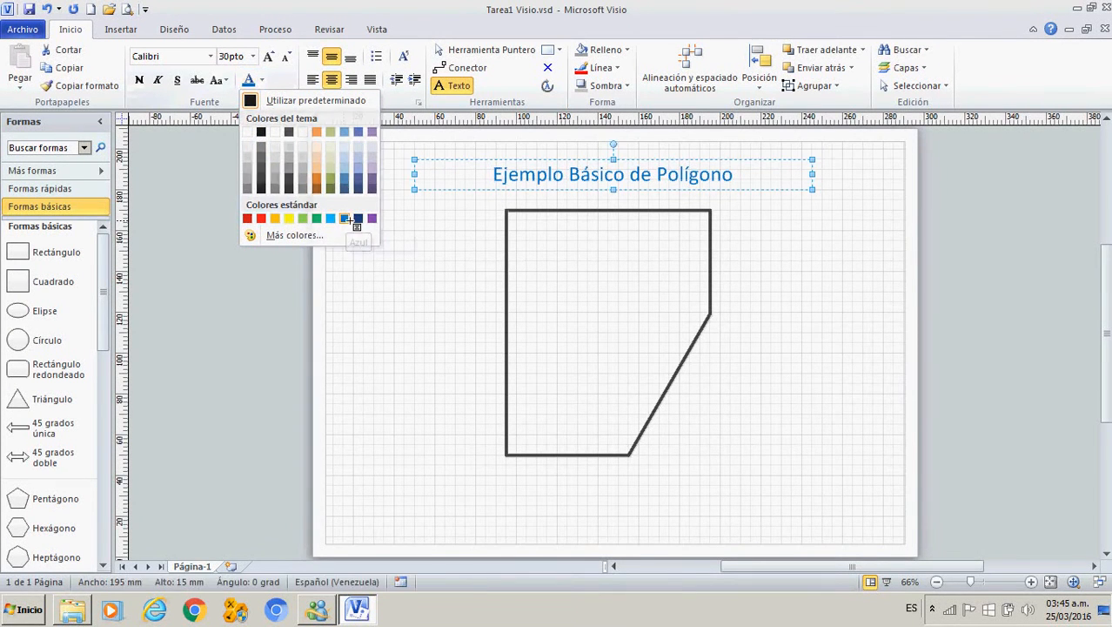
pyautogui.click(139, 80)
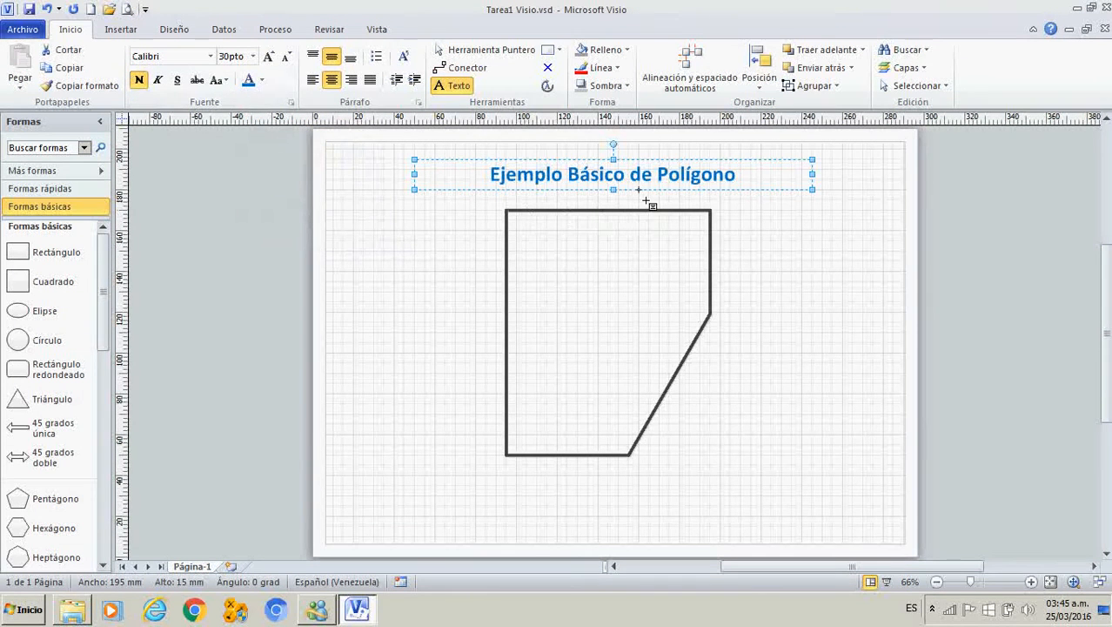
# Step: Move the title slightly up, narrow its text box to about 155 mm and center it over the polygon
pyautogui.click(495, 52)
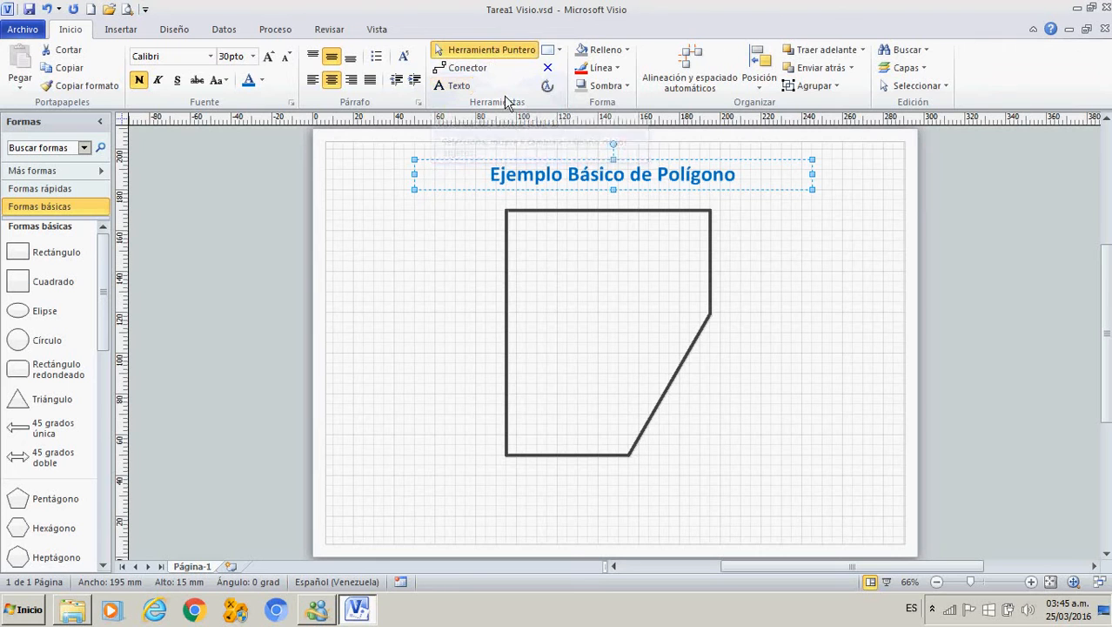
pyautogui.moveTo(580, 185); pyautogui.dragTo(561, 181)
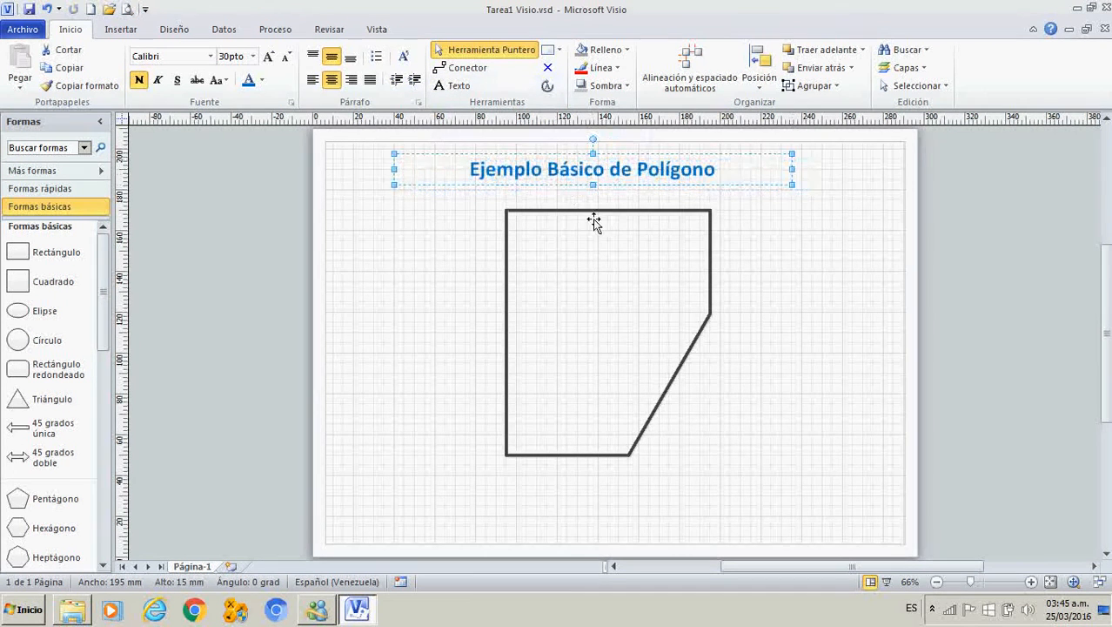
pyautogui.moveTo(803, 182); pyautogui.dragTo(721, 180)
pyautogui.moveTo(619, 191); pyautogui.dragTo(675, 191)
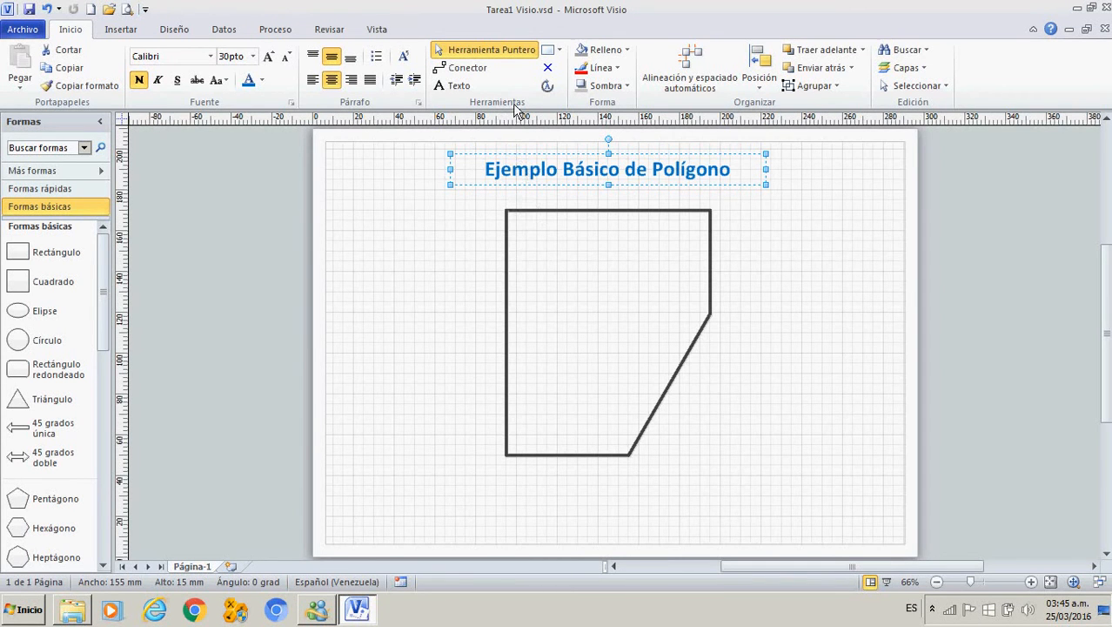
# Step: Move the whole polygon about 5 mm down, away from the title
pyautogui.moveTo(479, 196); pyautogui.dragTo(742, 491)
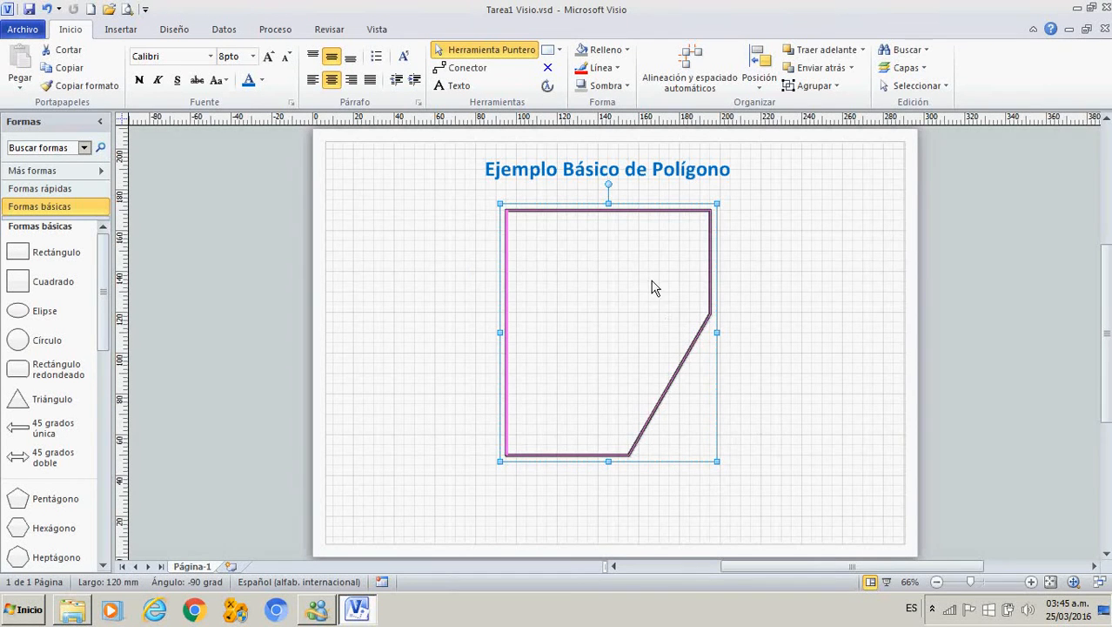
pyautogui.moveTo(651, 224); pyautogui.dragTo(654, 233)
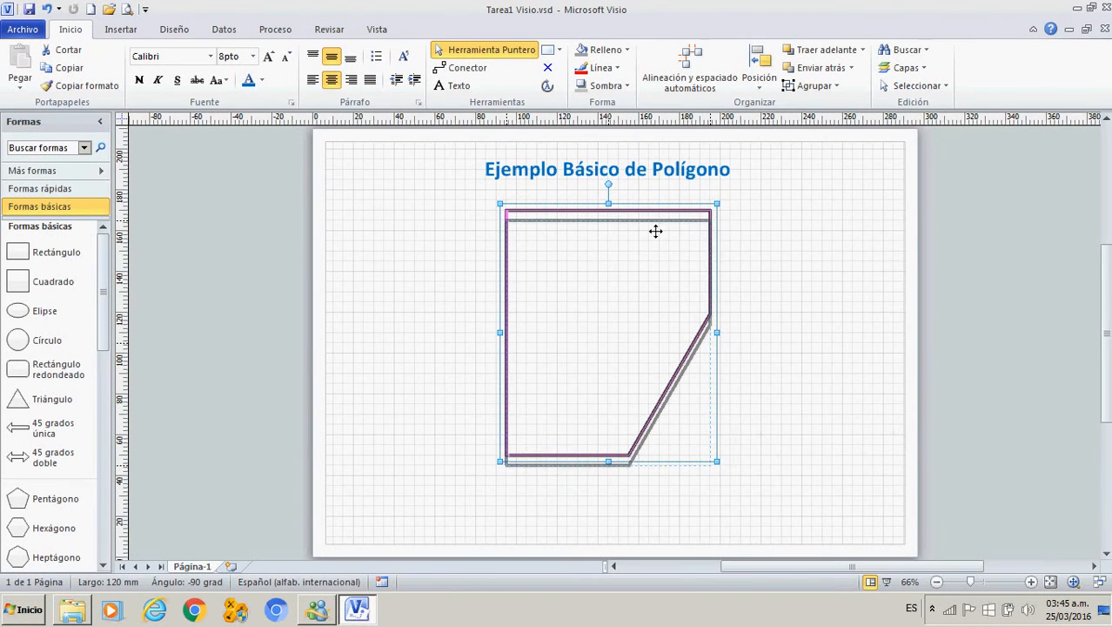
pyautogui.click(463, 301)
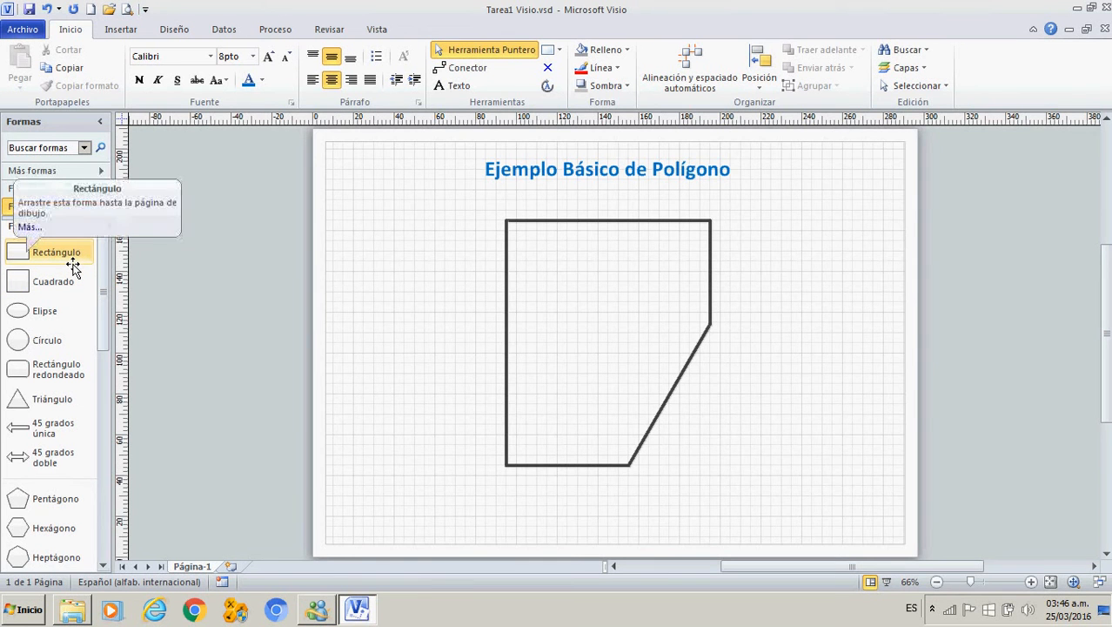
# Step: Load the Estudio de dimensiones - Ingeniería shapes and place a Horizontal dimension across the polygon's full top edge
pyautogui.click(40, 171)
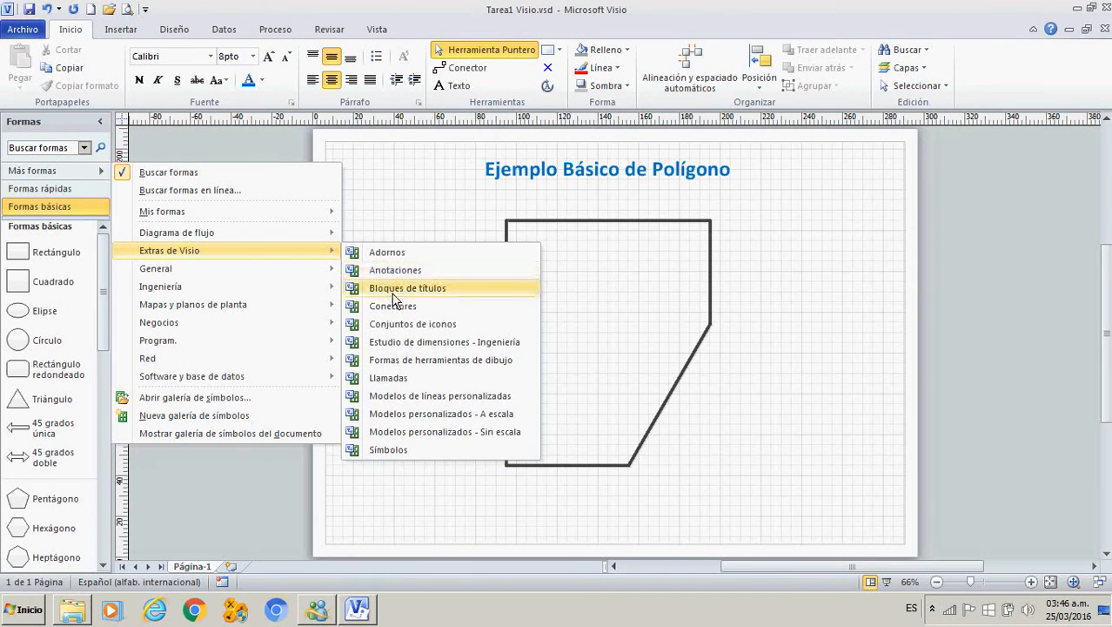
pyautogui.click(440, 348)
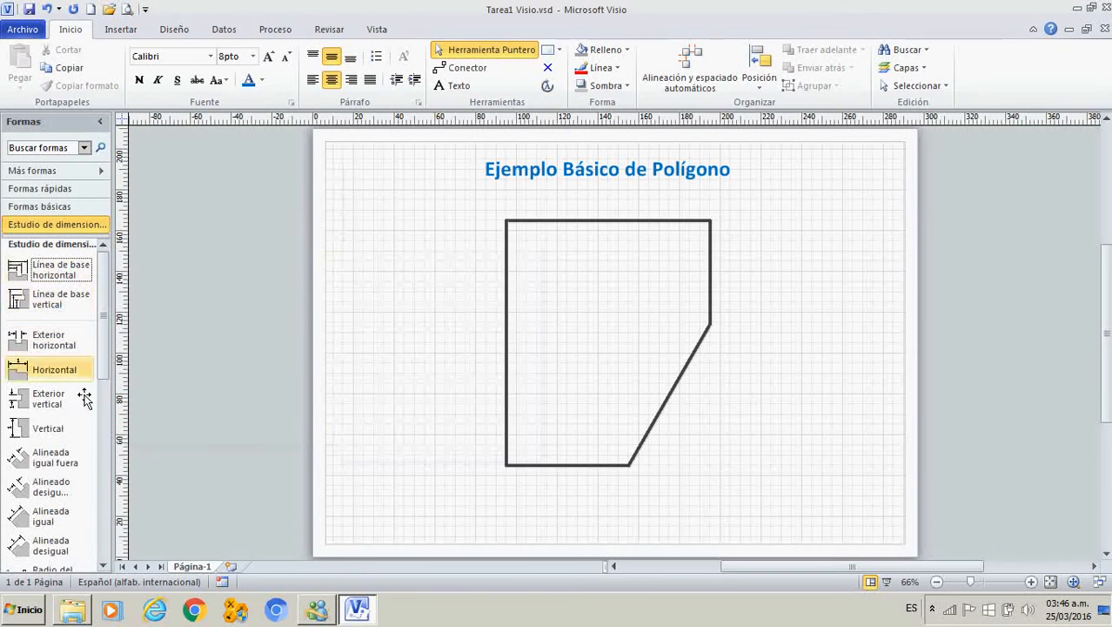
pyautogui.click(63, 270)
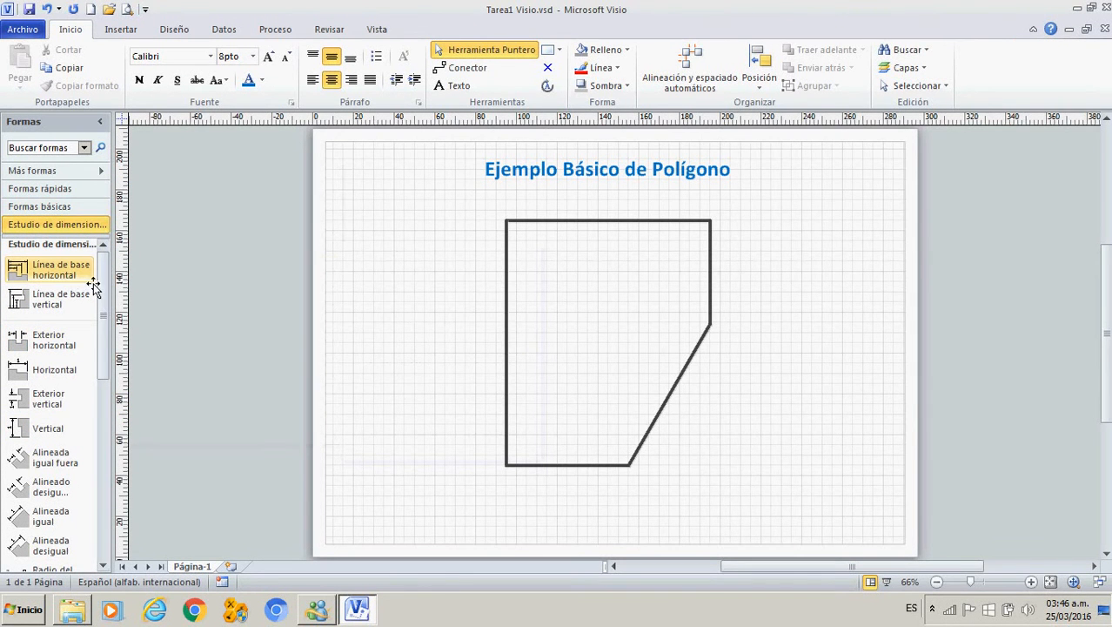
pyautogui.moveTo(109, 282); pyautogui.dragTo(120, 326)
pyautogui.scroll(2, 120, 328)
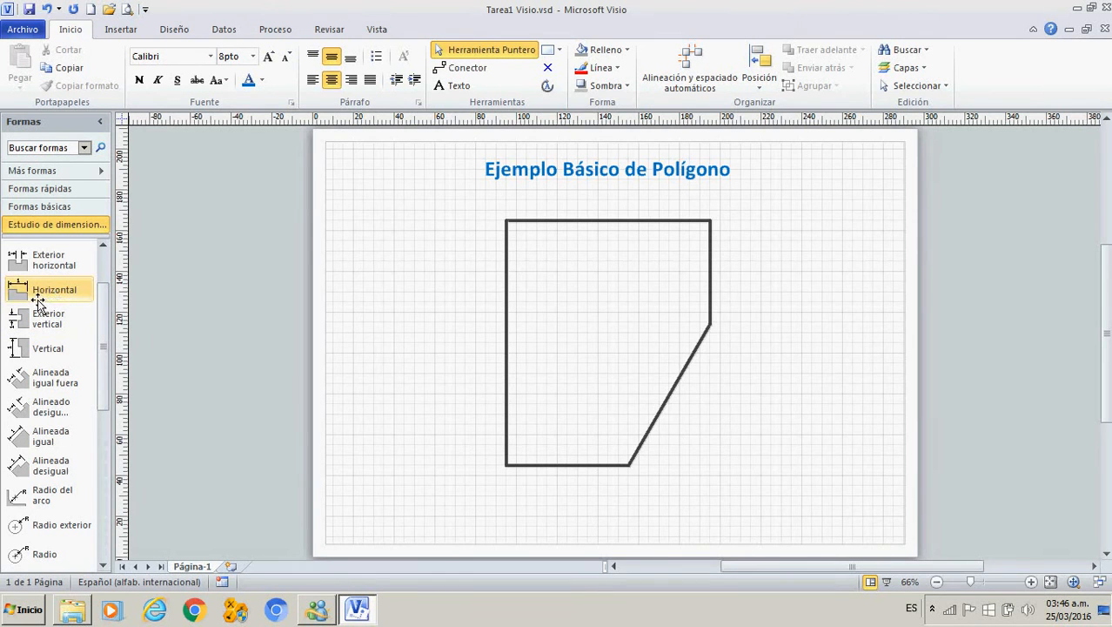
pyautogui.moveTo(38, 298); pyautogui.dragTo(711, 224)
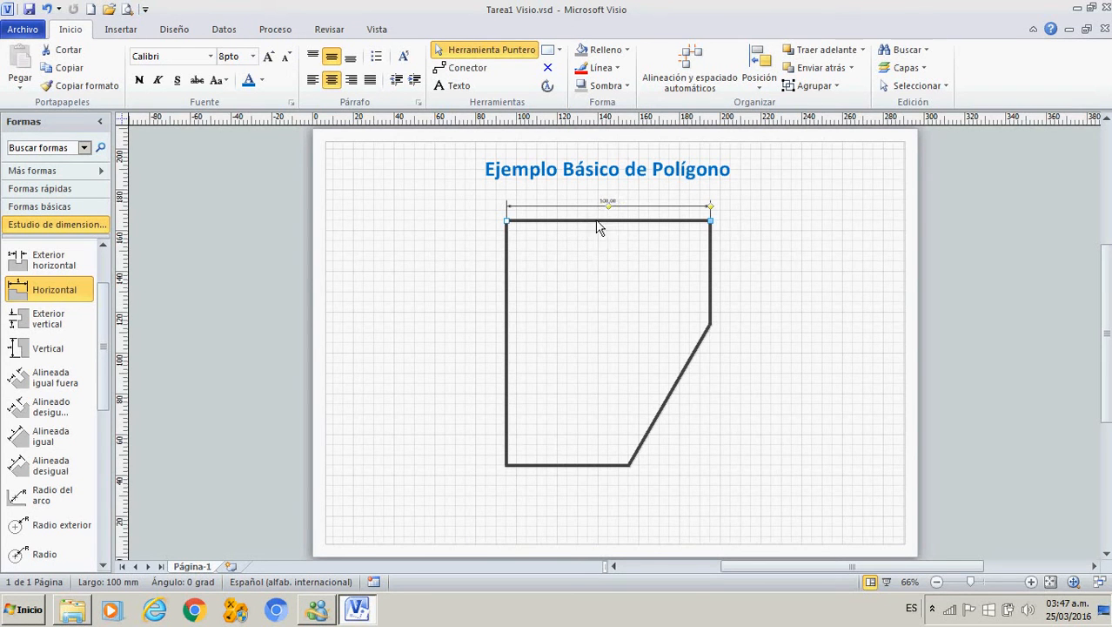
# Step: Set the top edge's dimension to 16 pt text, precision 0 and units shown (Mostrar unidades)
pyautogui.click(252, 56)
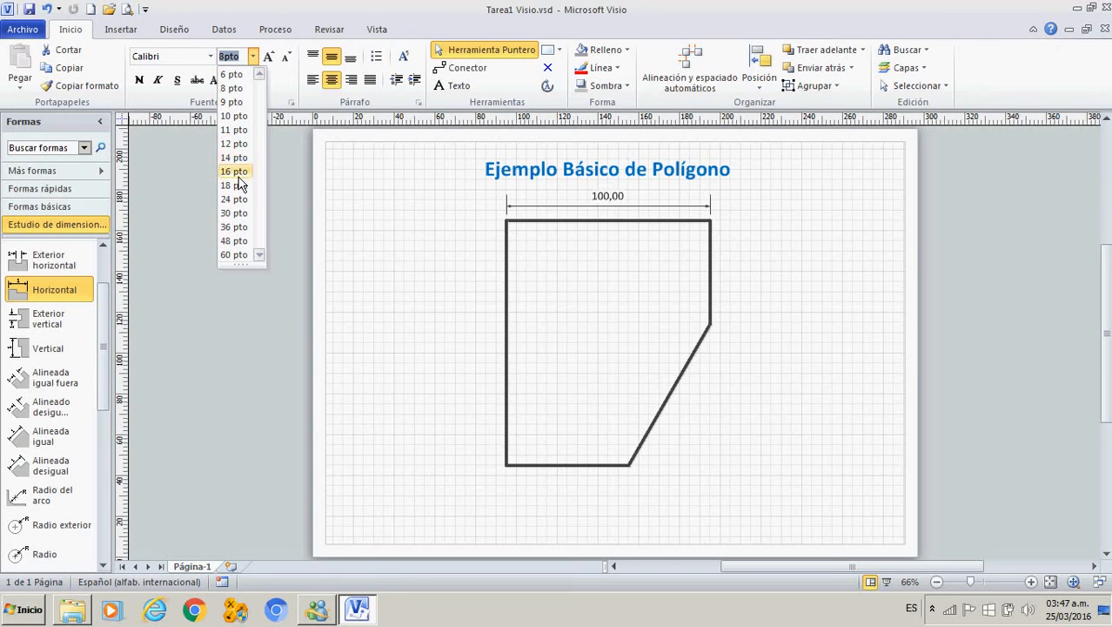
pyautogui.click(242, 177)
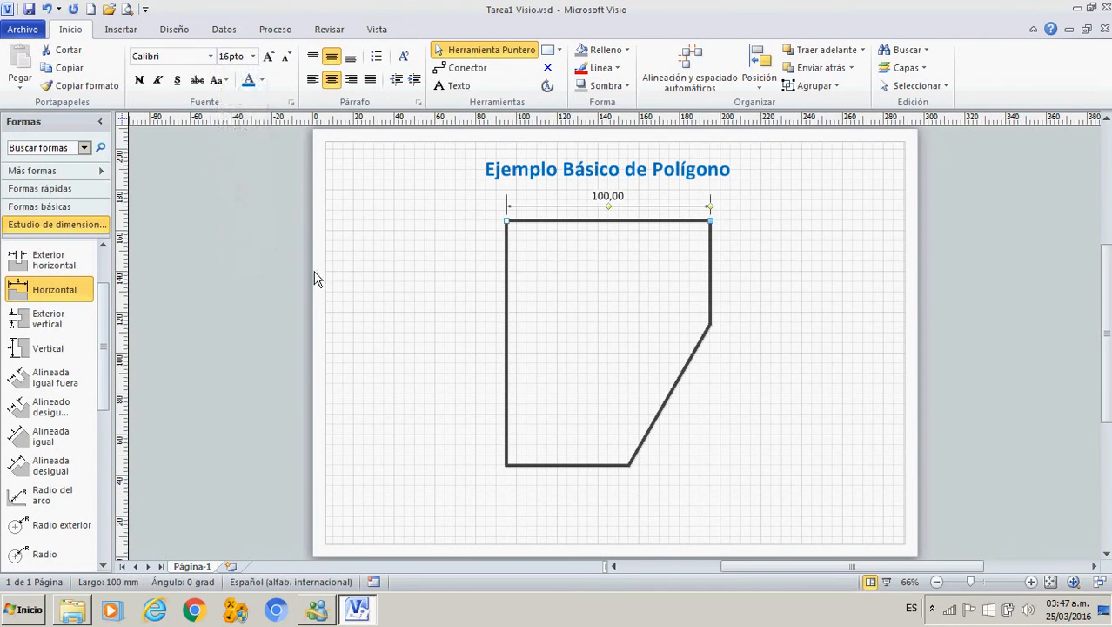
pyautogui.rightClick(614, 200)
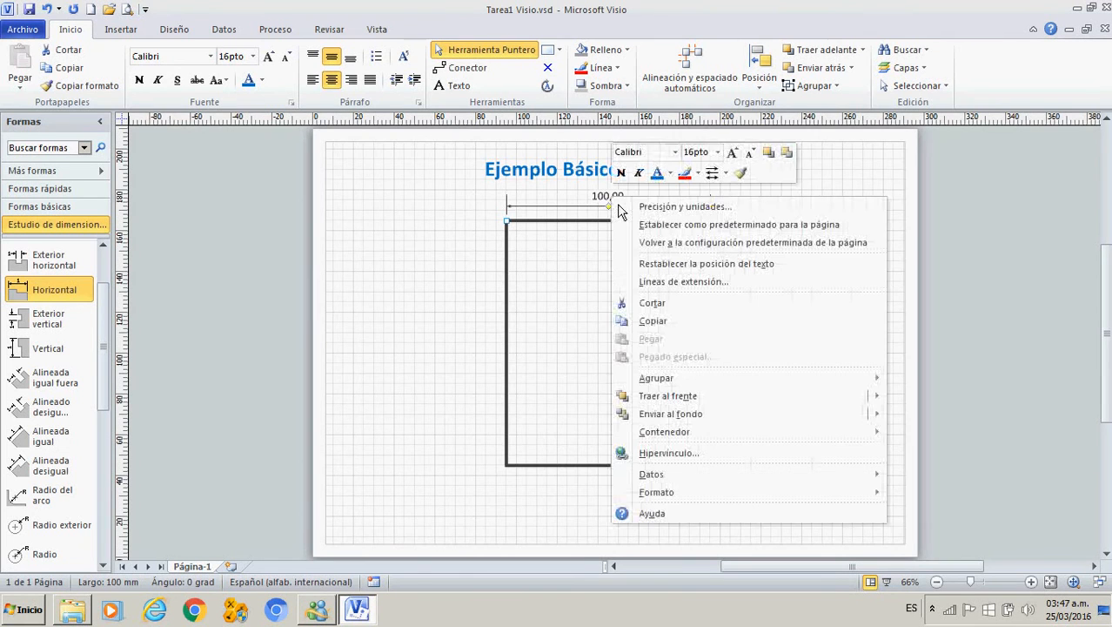
pyautogui.click(678, 214)
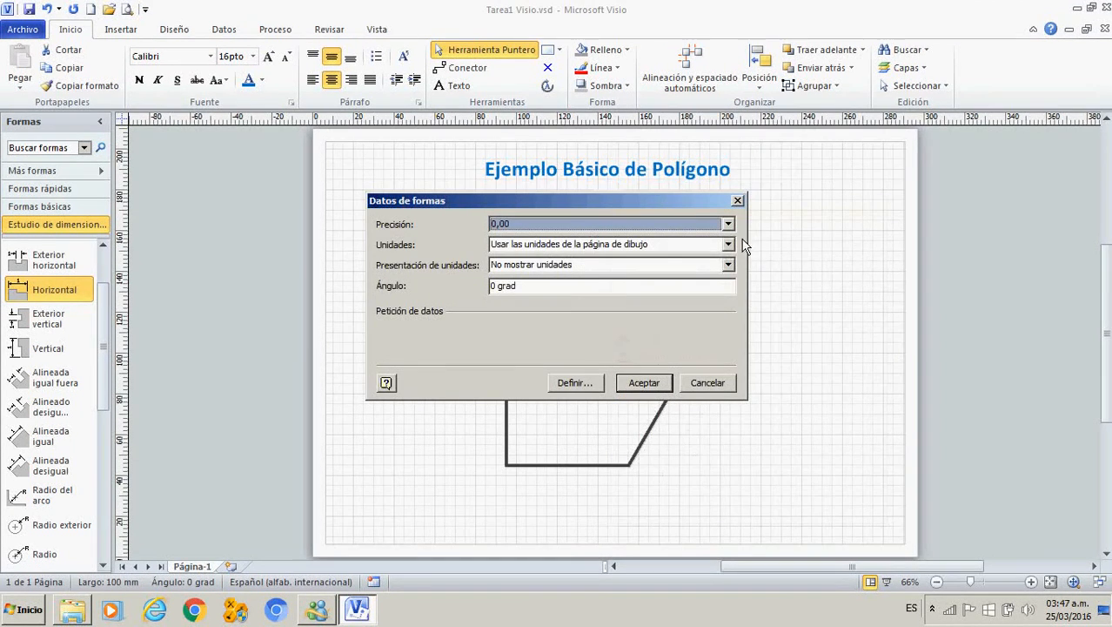
pyautogui.click(734, 228)
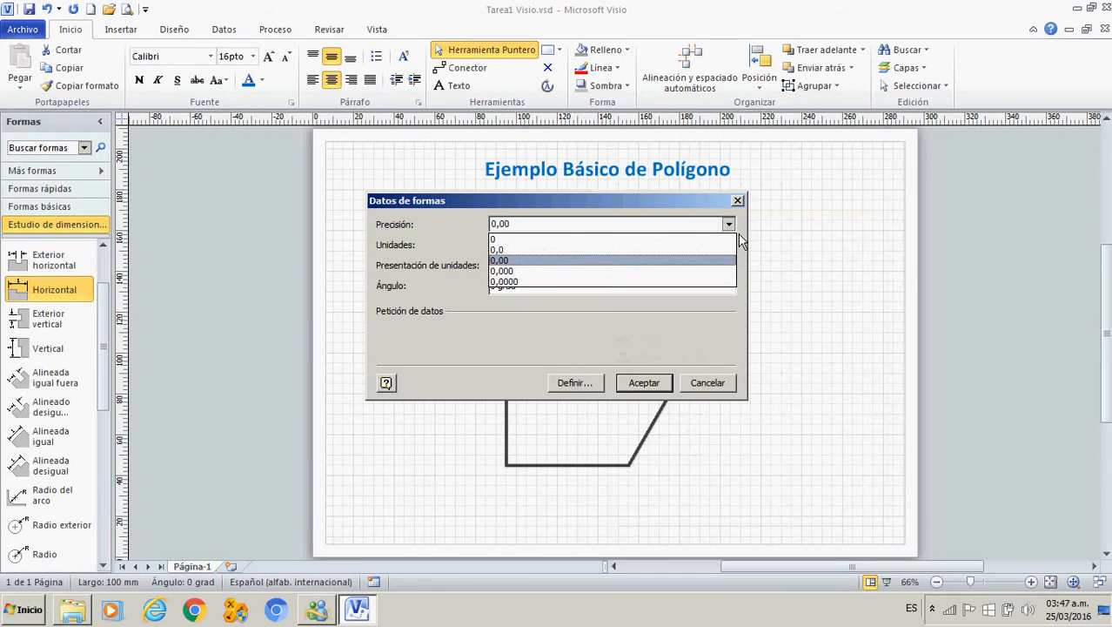
pyautogui.click(536, 240)
pyautogui.moveTo(567, 204); pyautogui.dragTo(550, 301)
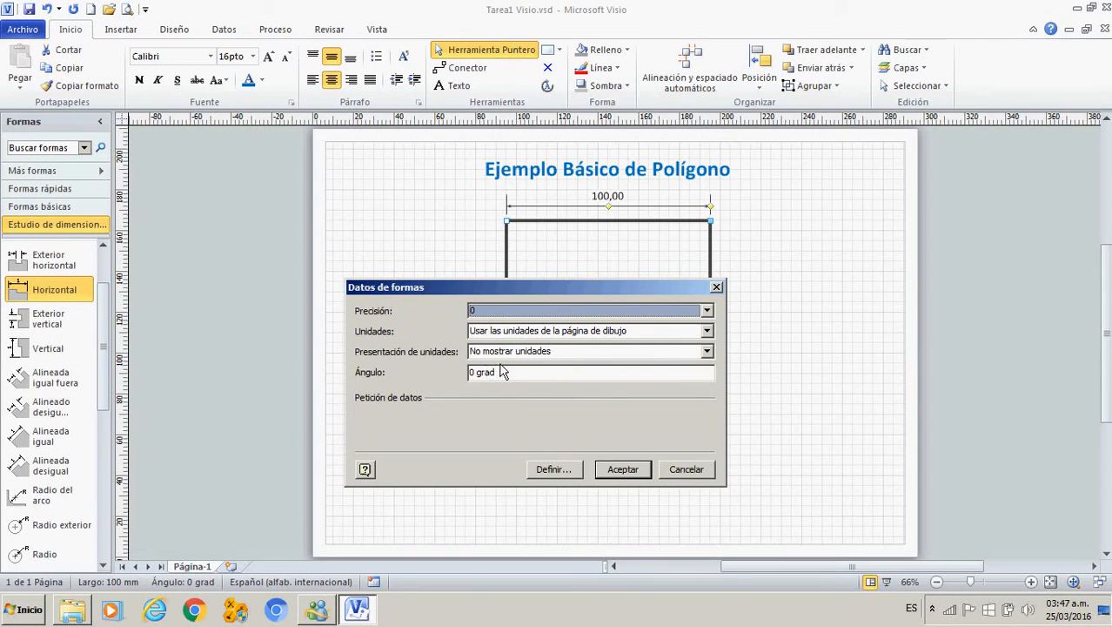
pyautogui.click(707, 352)
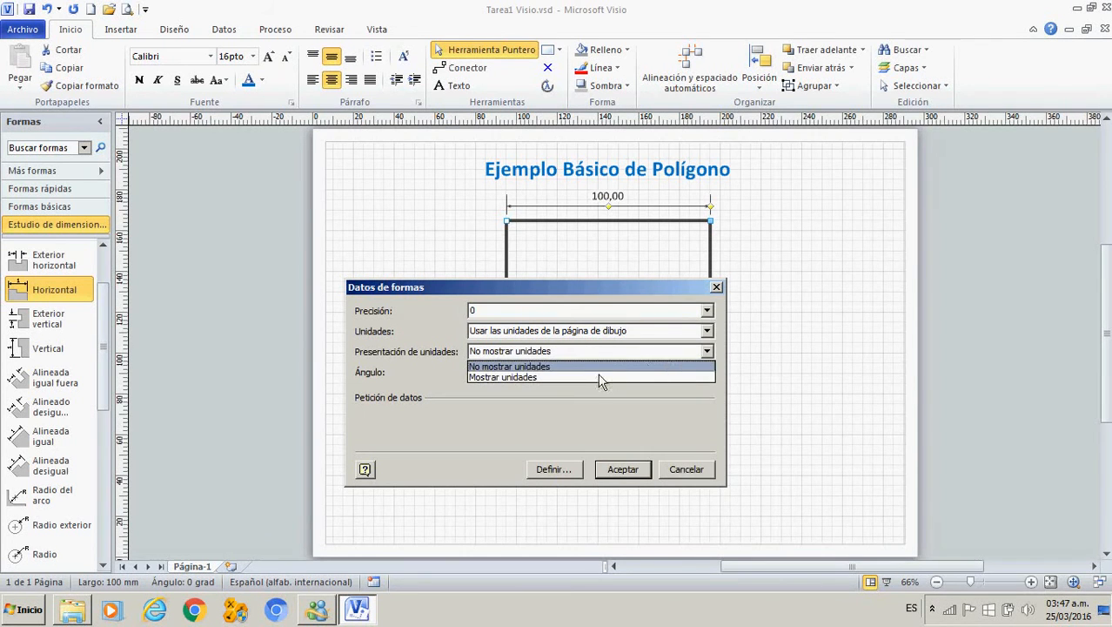
pyautogui.click(582, 379)
pyautogui.click(628, 474)
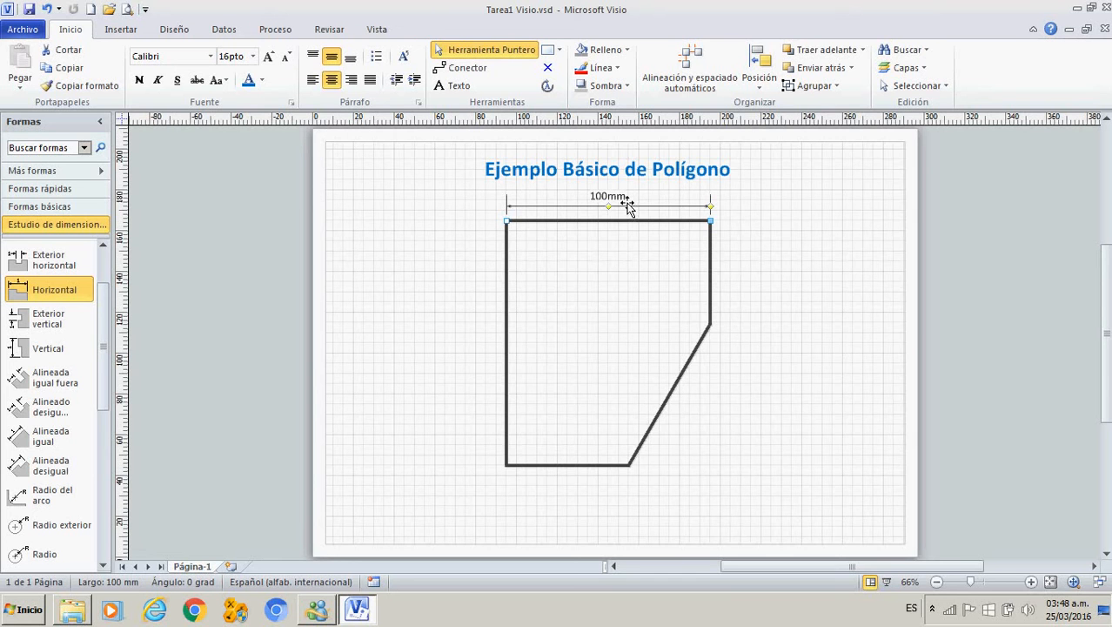
# Step: Set the top edge's dimension to show no units (No mostrar unidades)
pyautogui.rightClick(628, 202)
pyautogui.click(679, 206)
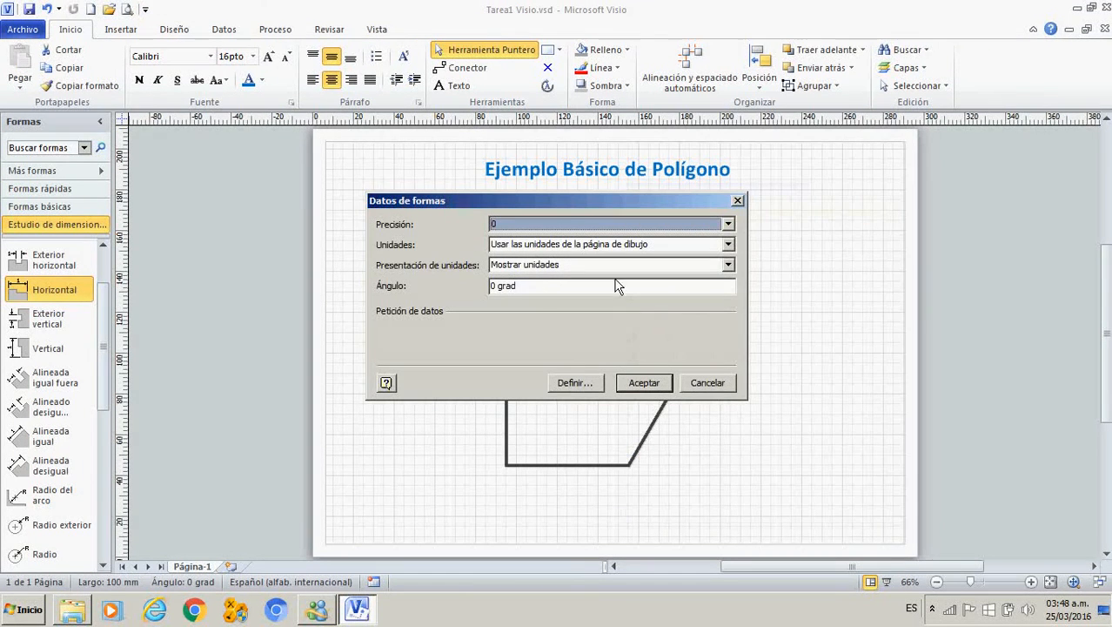
pyautogui.click(728, 265)
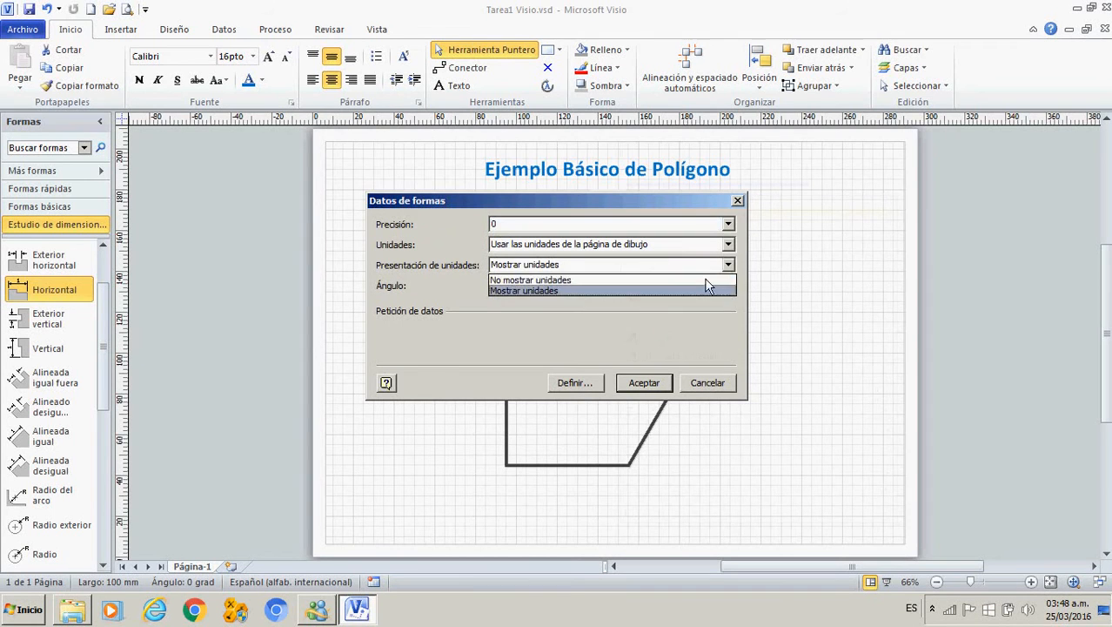
pyautogui.click(630, 280)
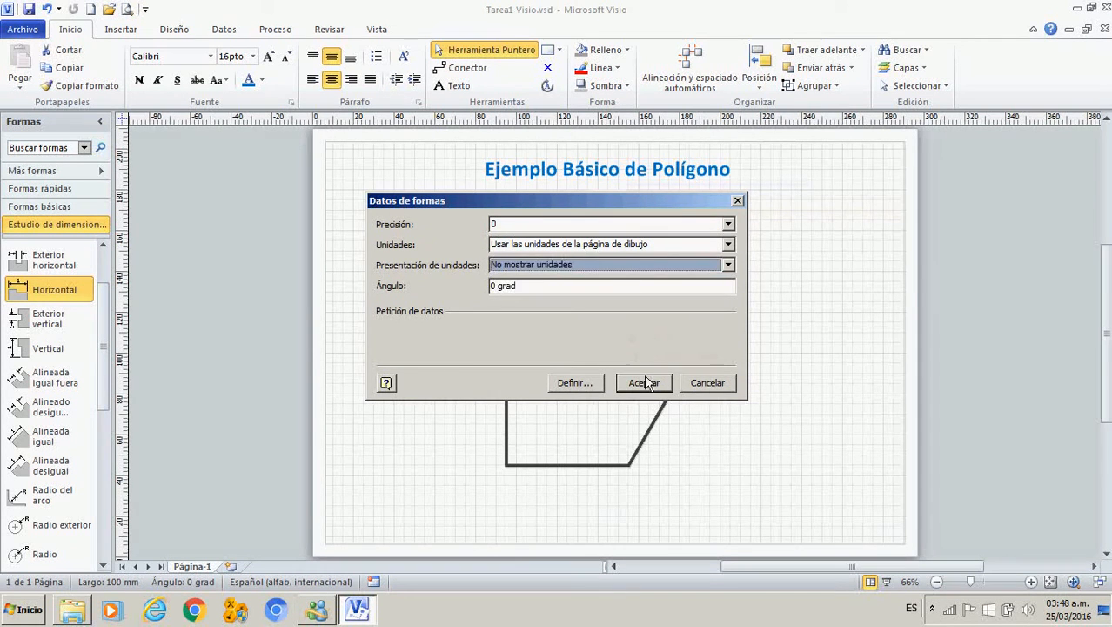
pyautogui.click(645, 383)
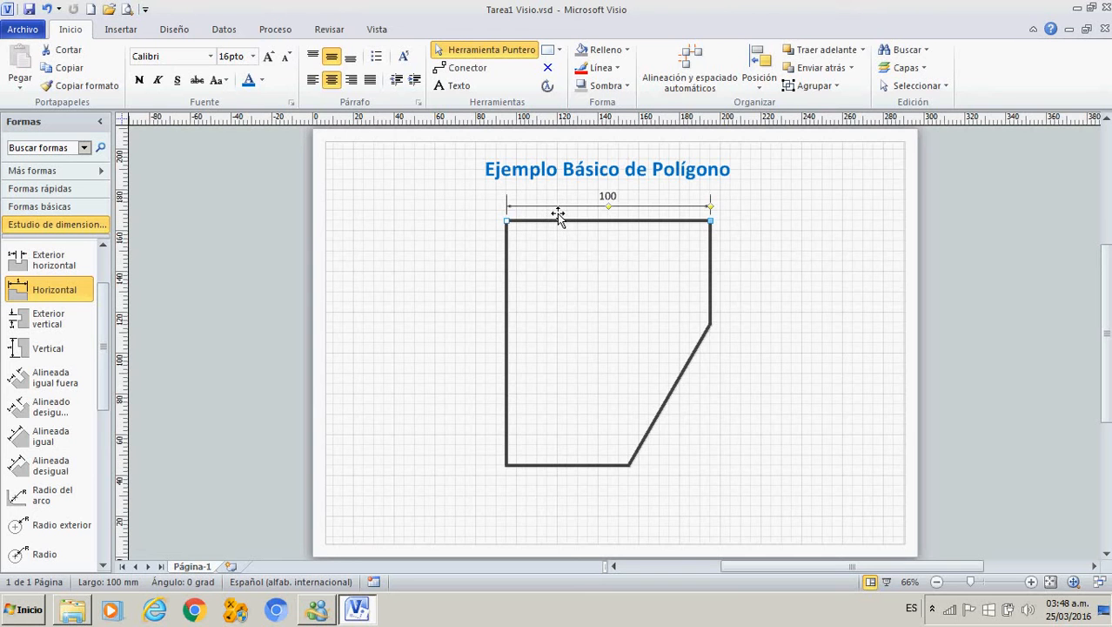
# Step: Set the top dimension's arrow sizes, both initial and final, to Grande
pyautogui.click(615, 69)
pyautogui.moveTo(645, 307)
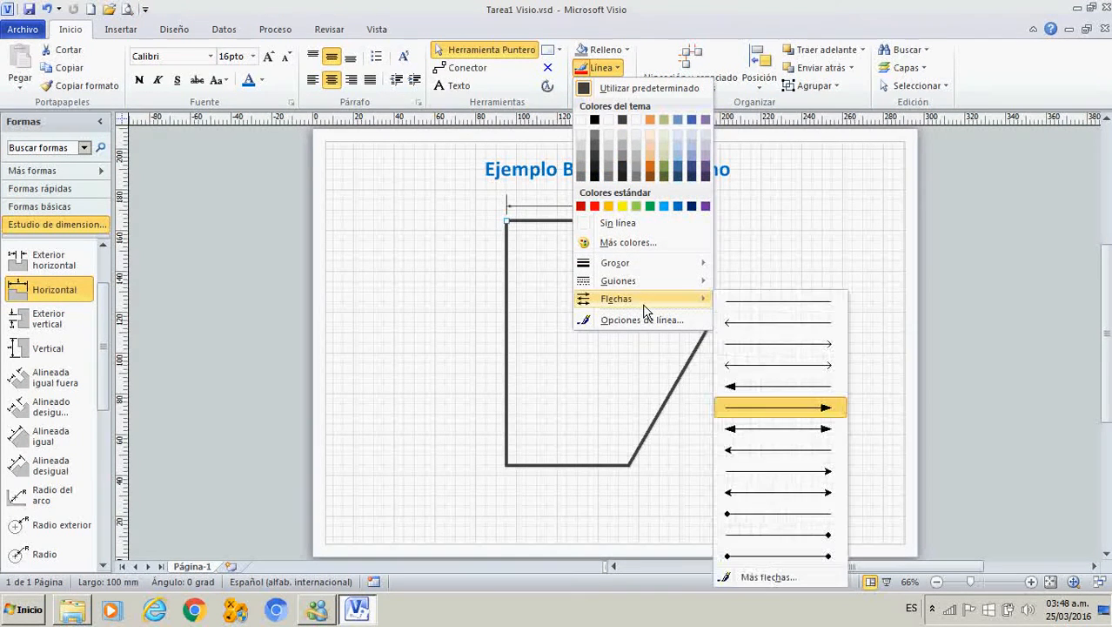
pyautogui.click(769, 577)
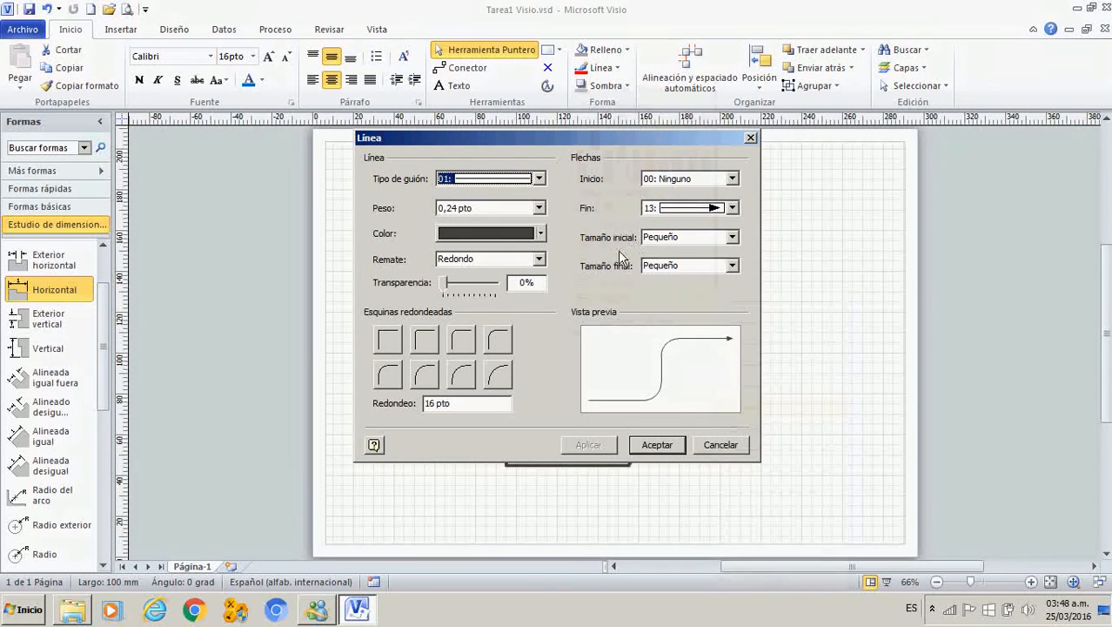
pyautogui.click(739, 242)
pyautogui.click(706, 288)
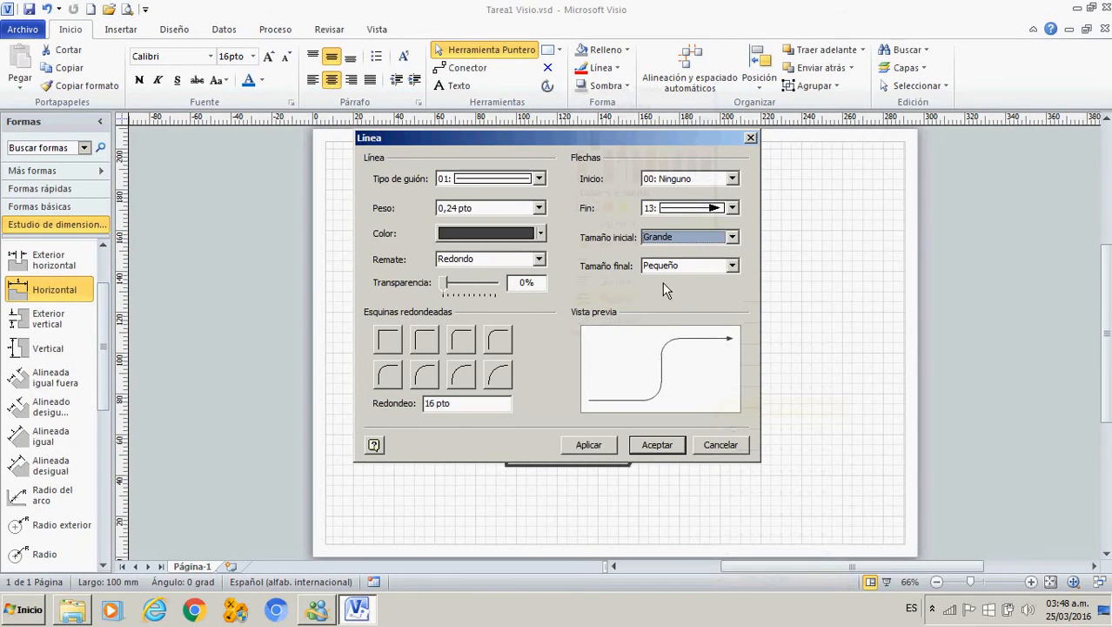
pyautogui.click(733, 265)
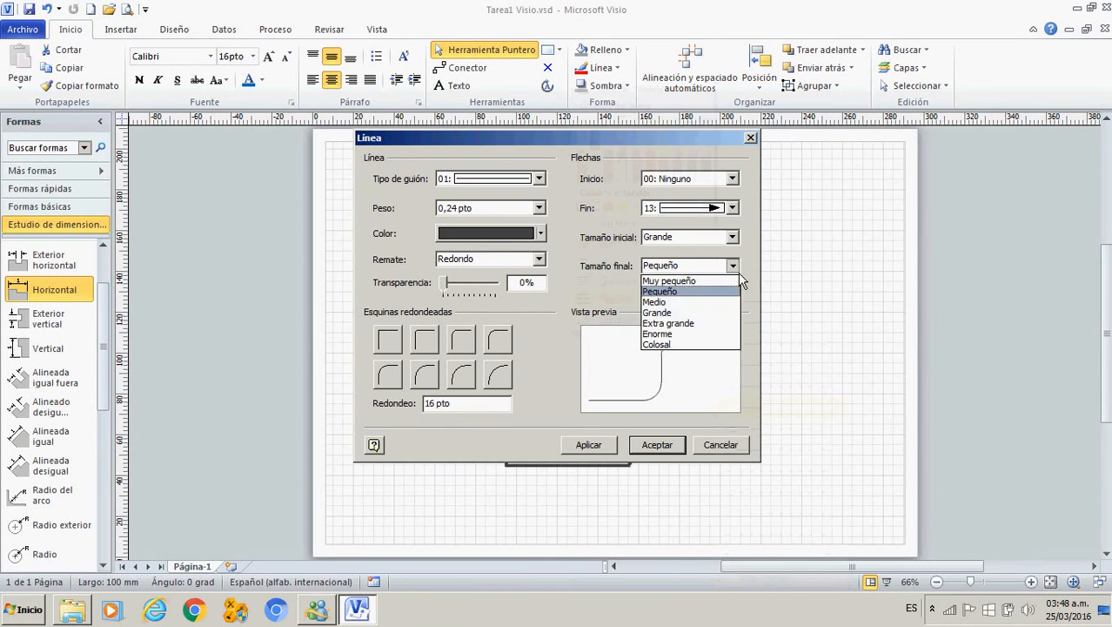
pyautogui.click(712, 313)
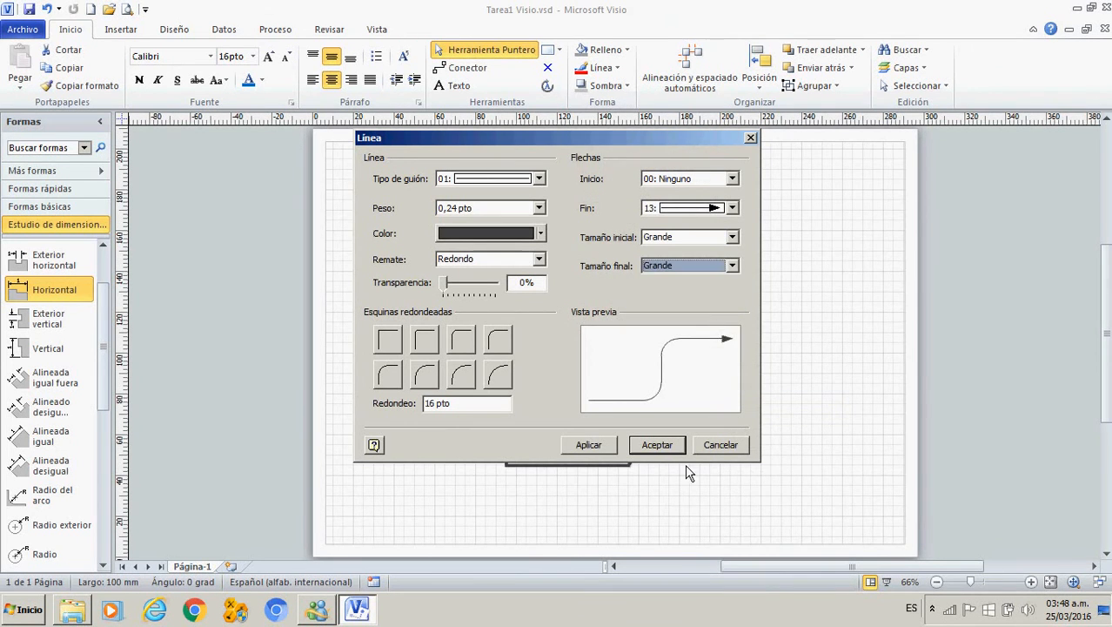
pyautogui.click(657, 444)
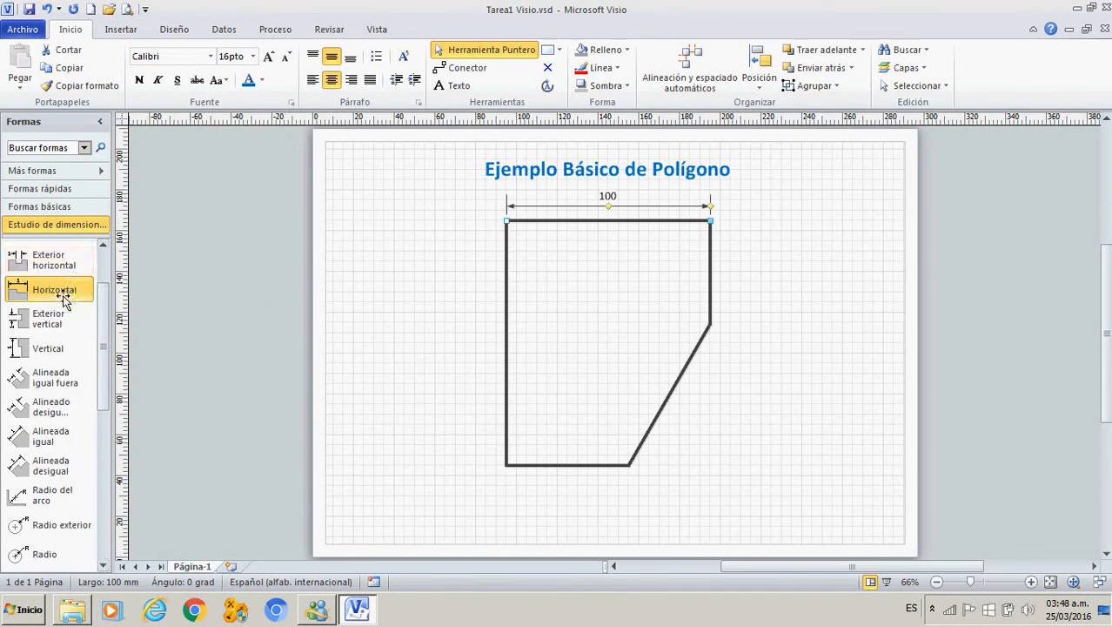
# Step: Place a Horizontal dimension across the polygon's full bottom edge and position its line about 10 mm below the edge
pyautogui.moveTo(54, 301); pyautogui.dragTo(635, 480)
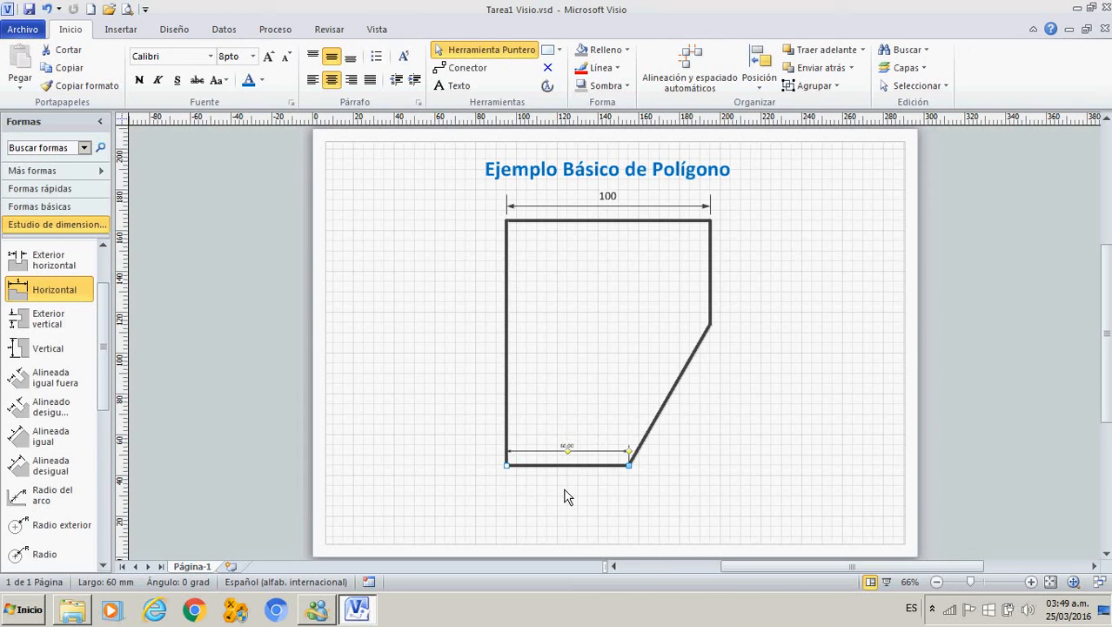
pyautogui.click(1031, 581)
pyautogui.click(1031, 581)
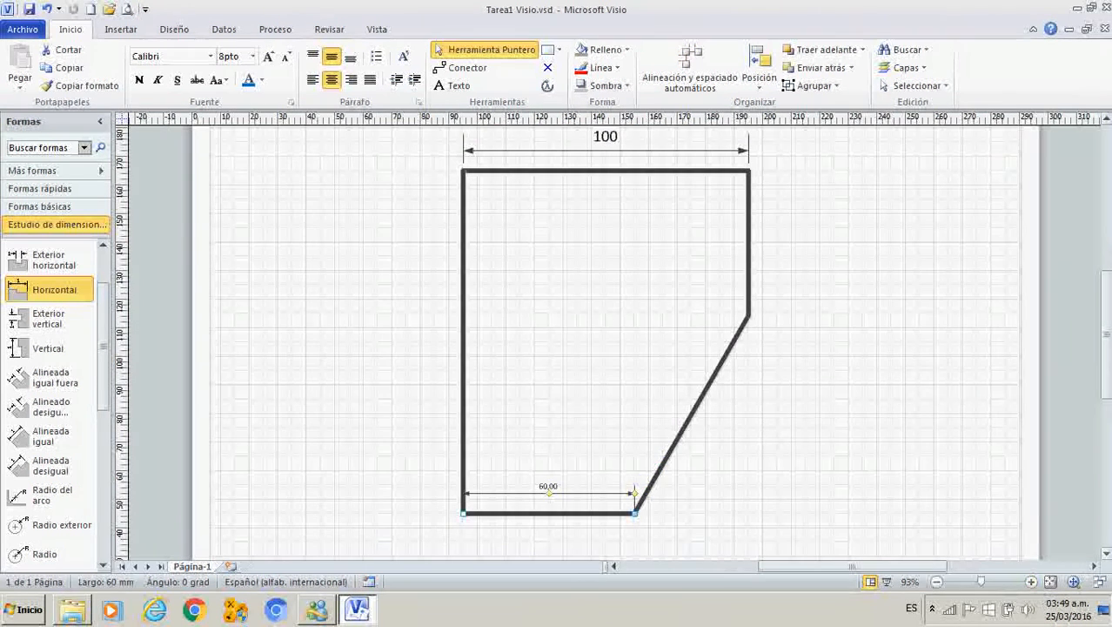
pyautogui.scroll(-3, 975, 522)
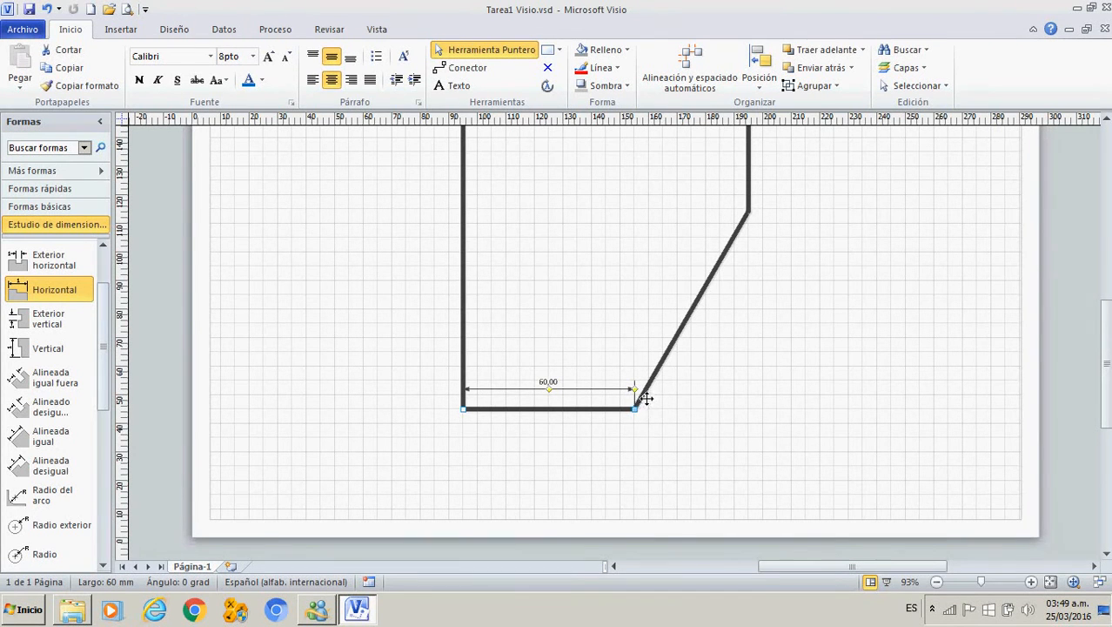
pyautogui.moveTo(644, 398); pyautogui.dragTo(647, 442)
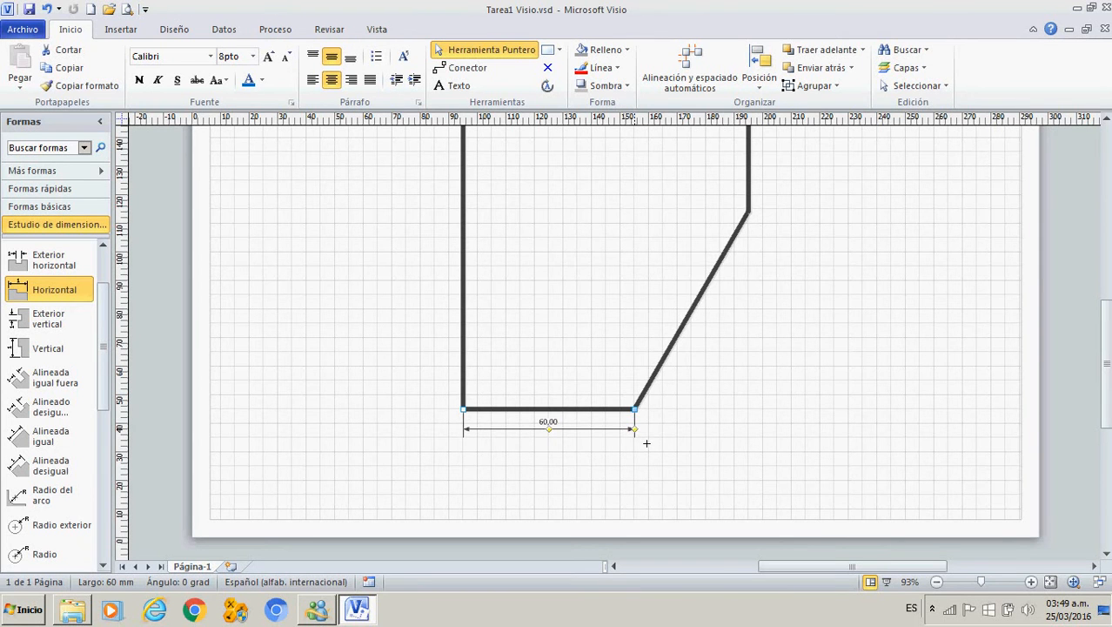
pyautogui.moveTo(646, 443); pyautogui.dragTo(646, 441)
pyautogui.moveTo(647, 450); pyautogui.dragTo(645, 450)
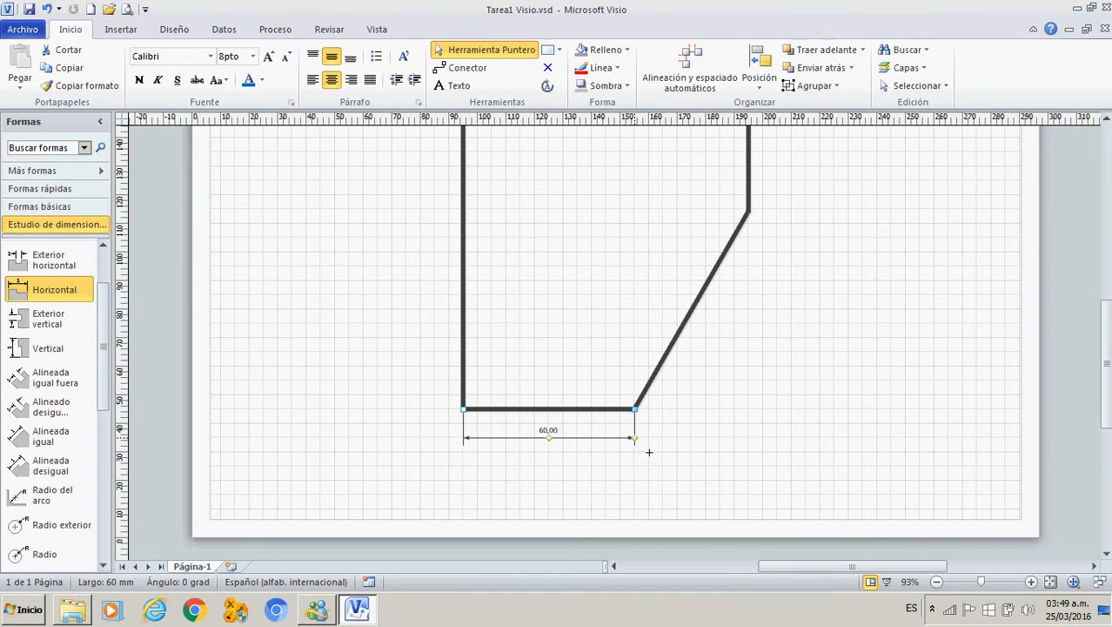
# Step: Copy the top dimension's format onto the bottom edge's dimension
pyautogui.scroll(3, 653, 430)
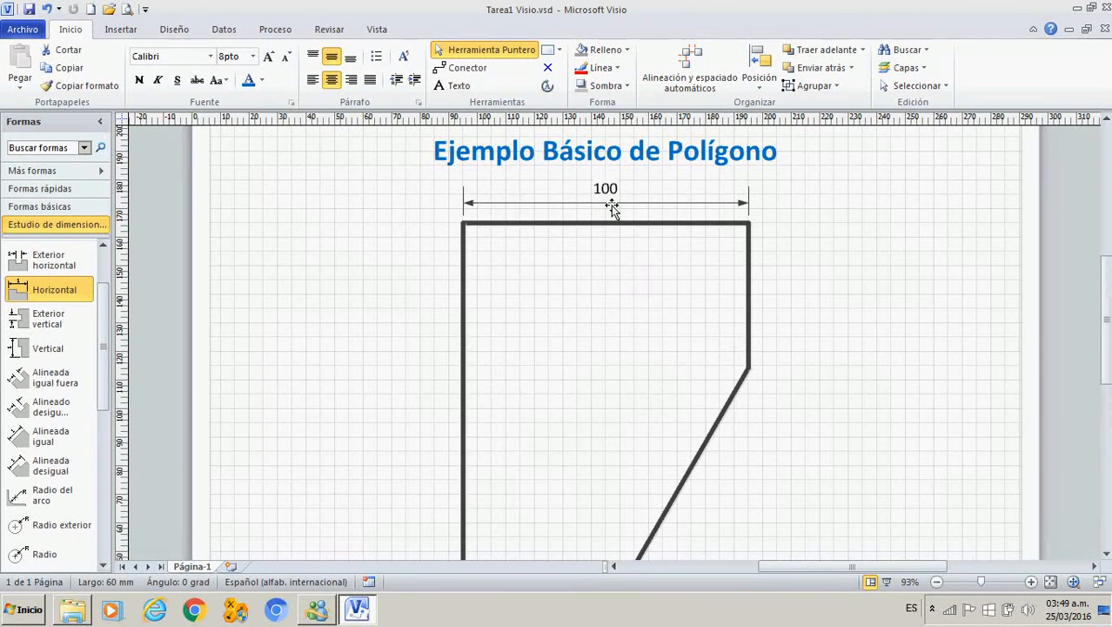
pyautogui.scroll(-1, 698, 432)
pyautogui.scroll(1, 698, 432)
pyautogui.click(938, 583)
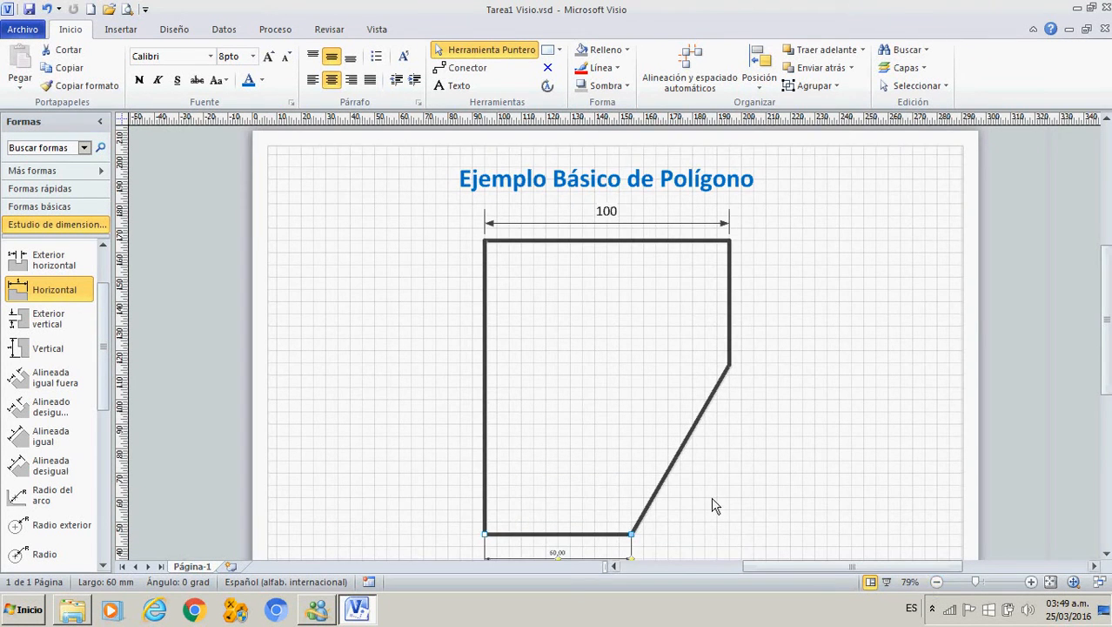
pyautogui.scroll(-1, 707, 491)
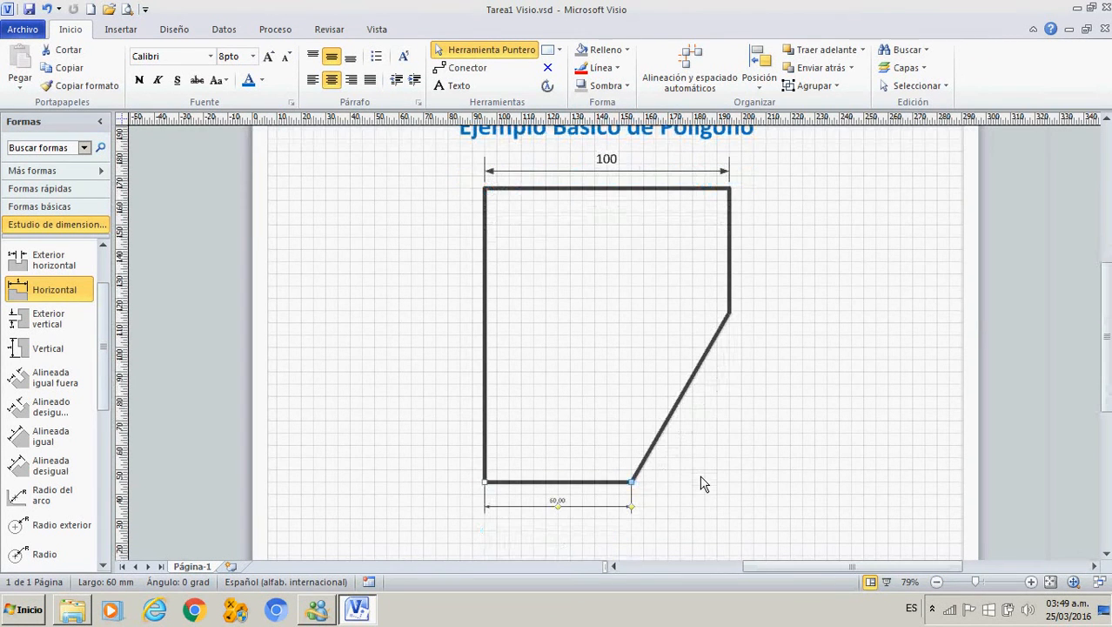
pyautogui.click(592, 181)
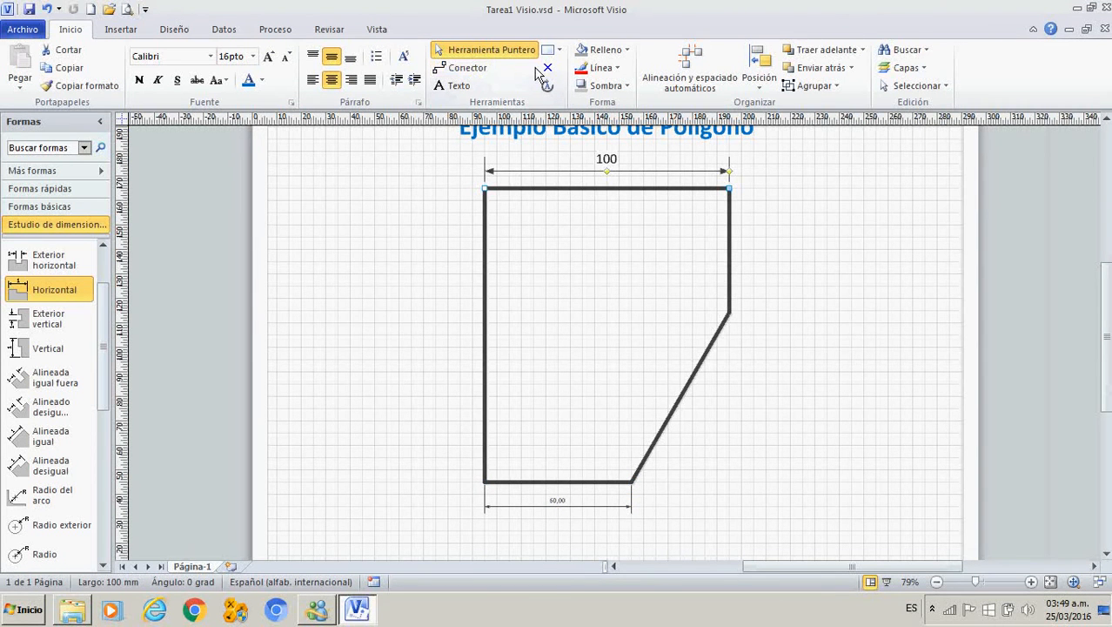
pyautogui.click(84, 94)
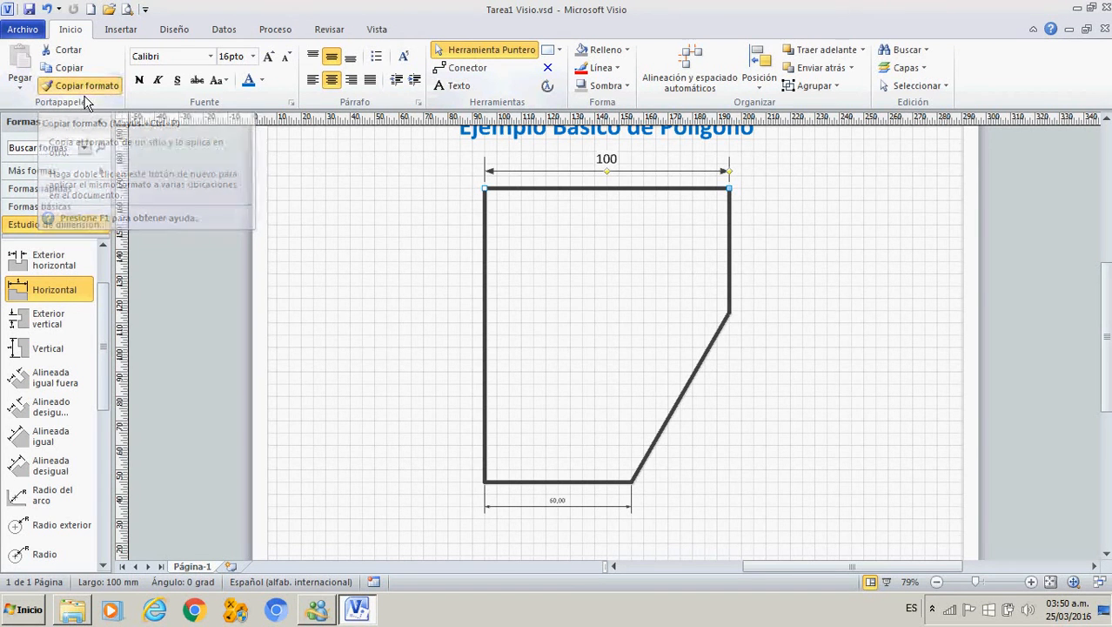
pyautogui.click(520, 513)
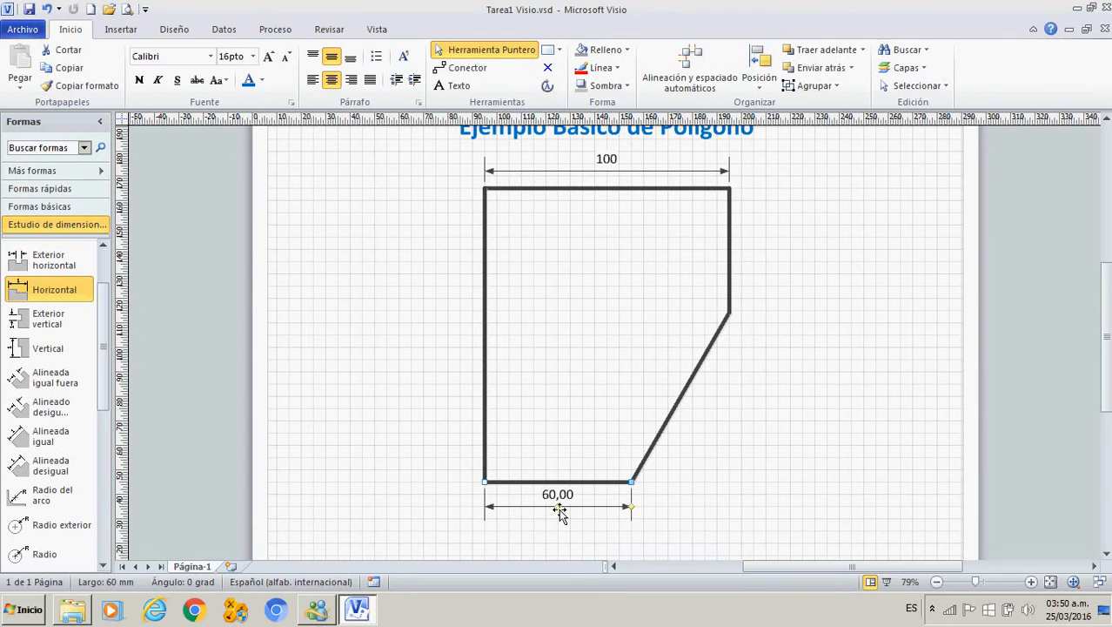
# Step: Set the bottom edge's dimension to precision 0
pyautogui.rightClick(572, 509)
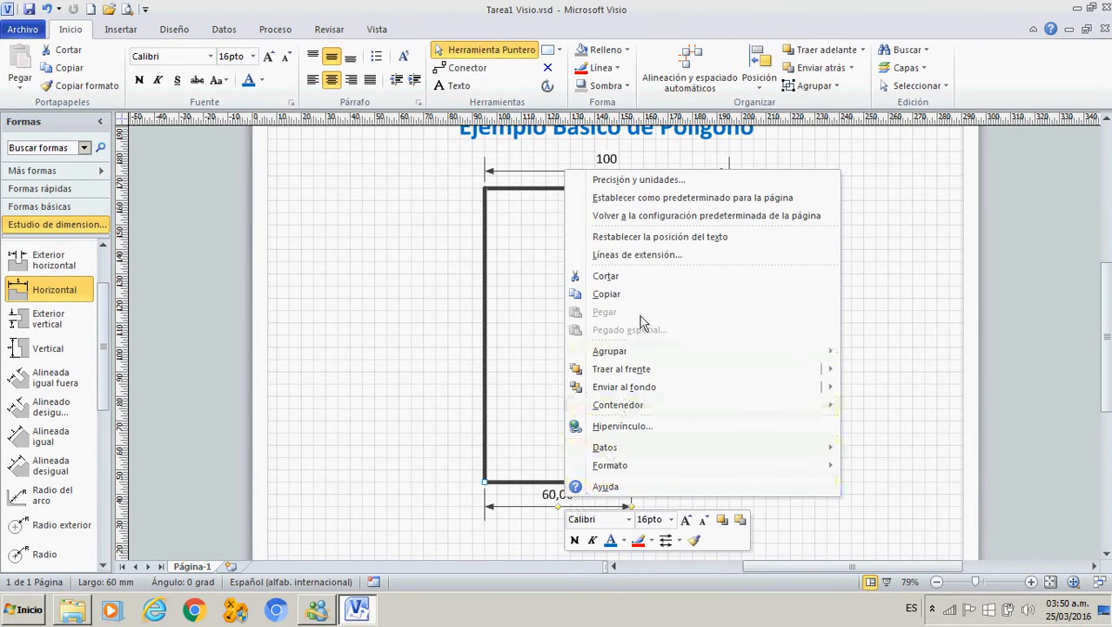
pyautogui.click(651, 181)
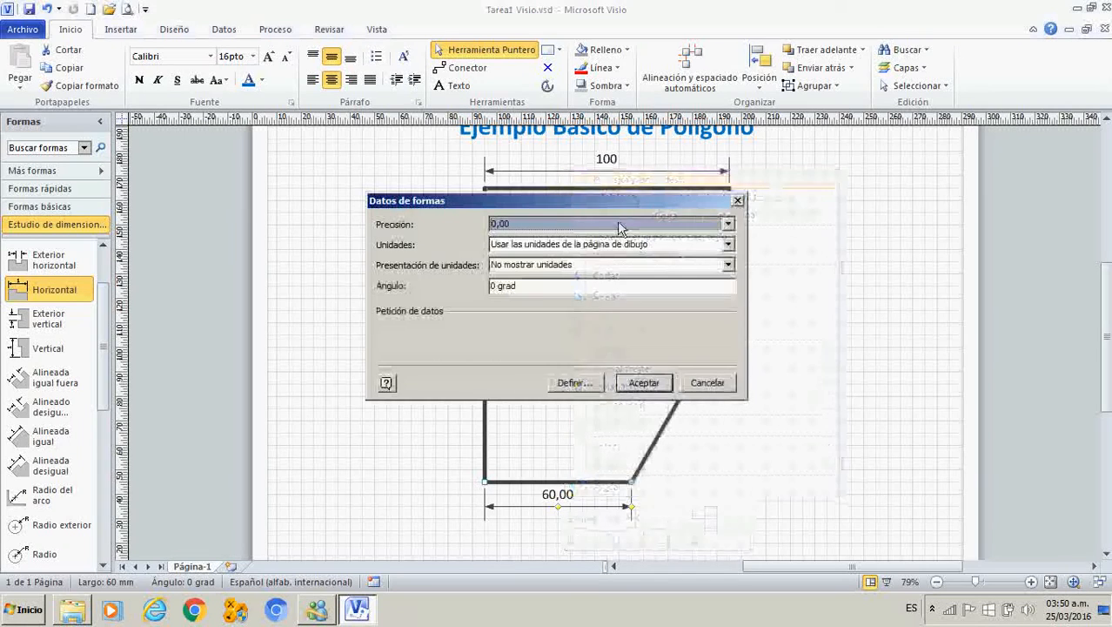
pyautogui.click(729, 224)
pyautogui.click(593, 241)
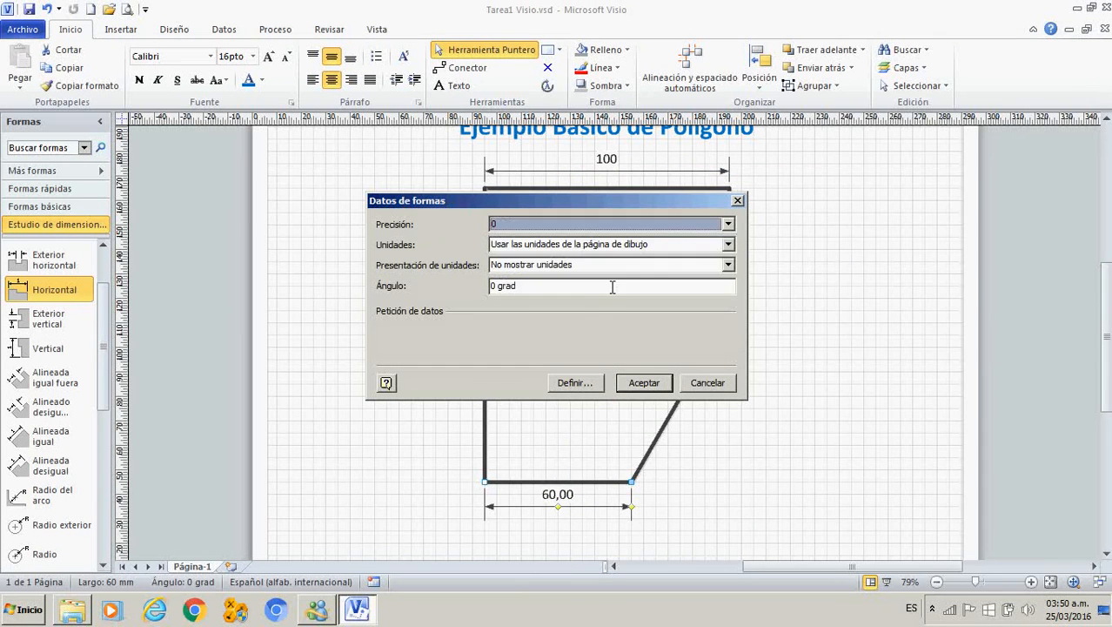
pyautogui.click(644, 391)
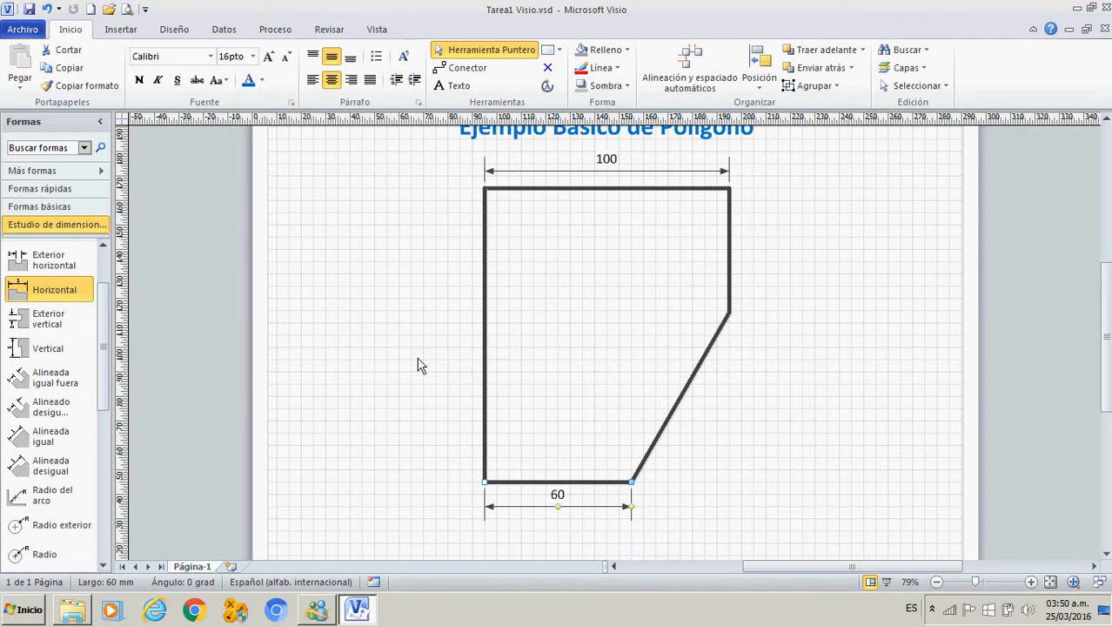
# Step: Place a Vertical dimension along the polygon's full left edge and copy the top dimension's format onto it
pyautogui.moveTo(48, 358); pyautogui.dragTo(492, 492)
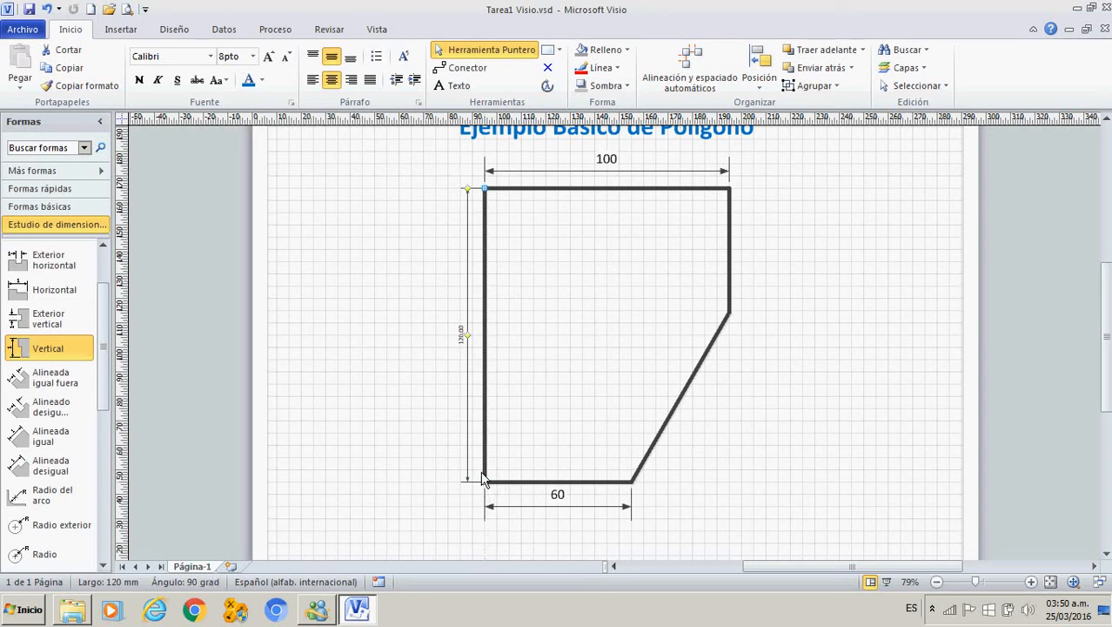
pyautogui.click(612, 173)
pyautogui.click(98, 87)
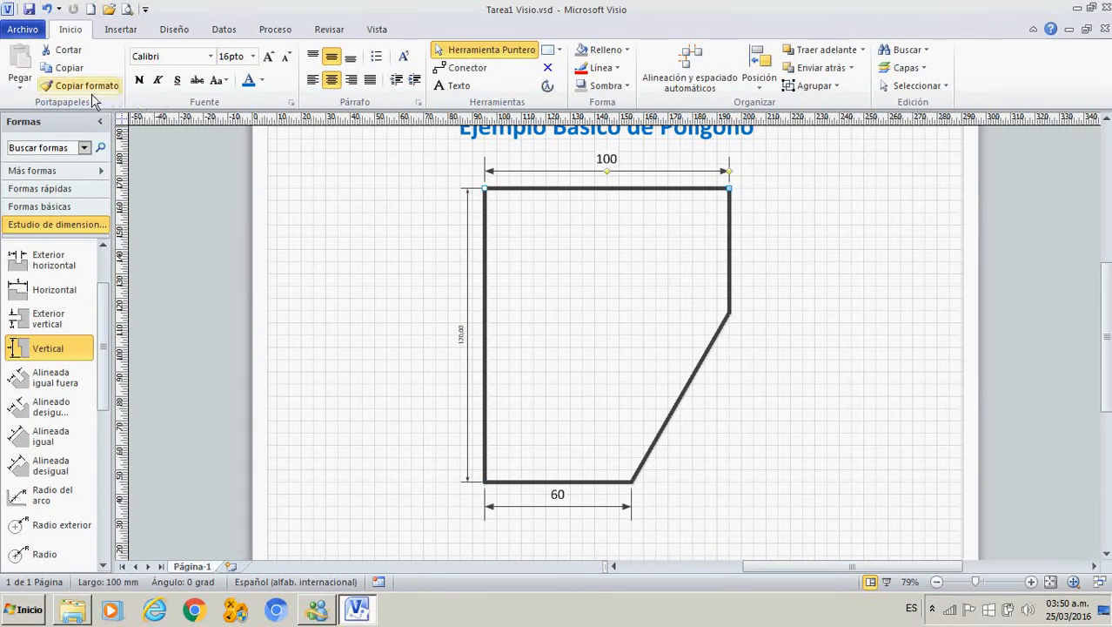
pyautogui.click(467, 350)
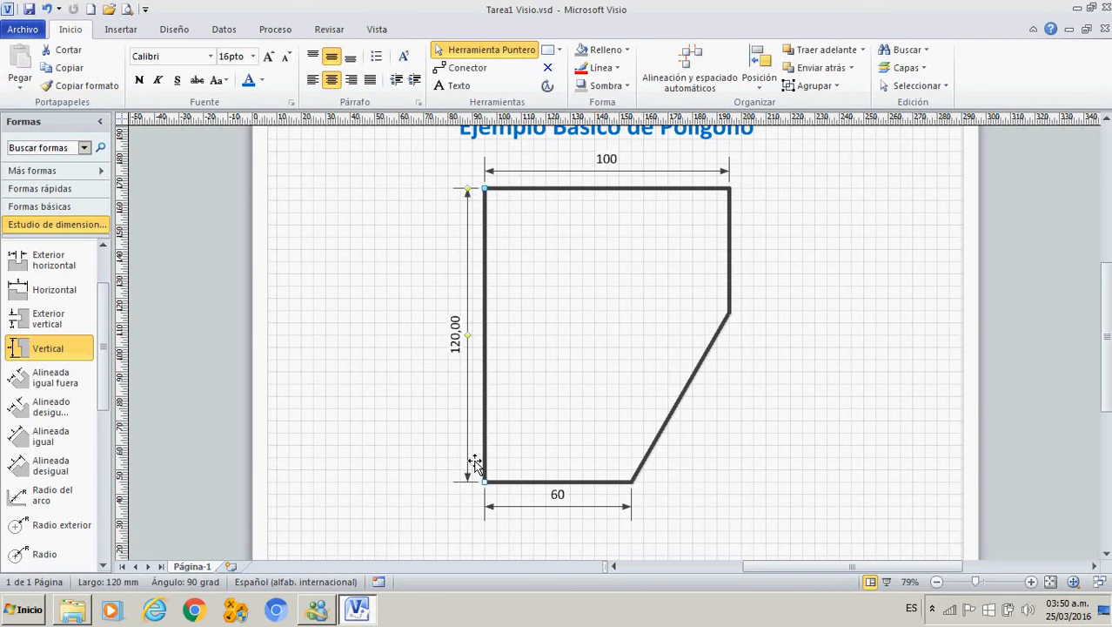
# Step: Set the left edge's dimension to precision 0
pyautogui.rightClick(463, 352)
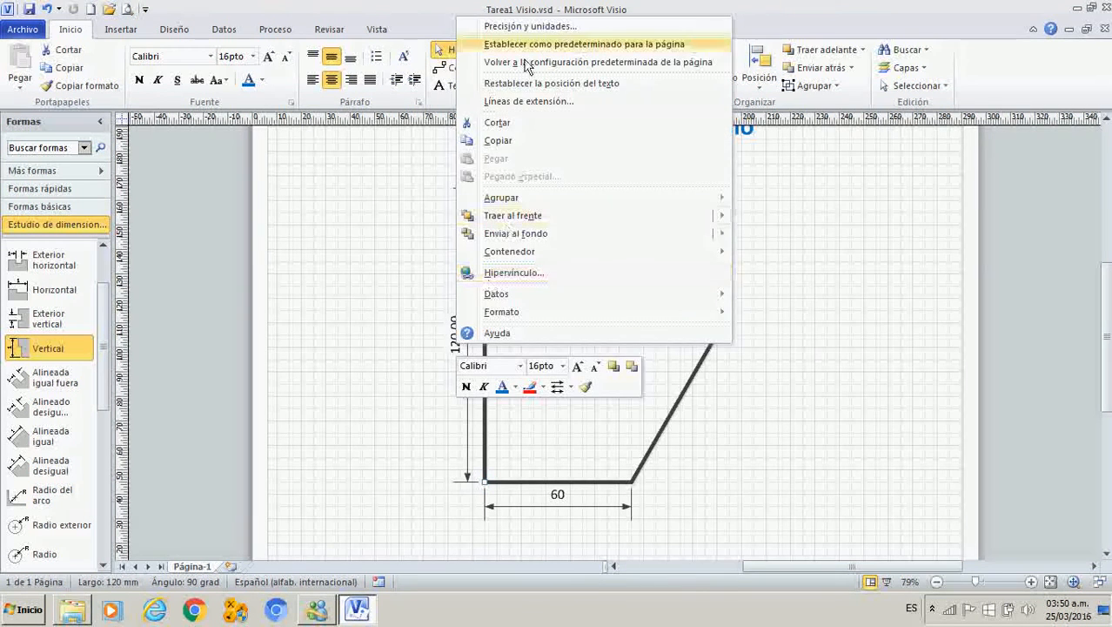
pyautogui.click(527, 27)
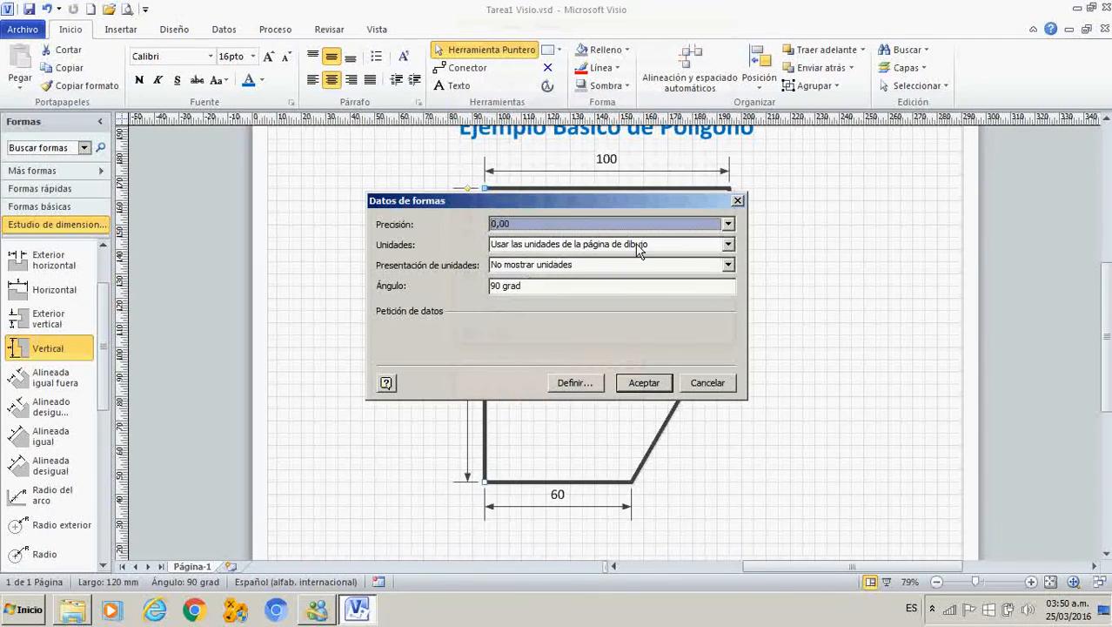
pyautogui.click(728, 224)
pyautogui.click(652, 237)
pyautogui.click(644, 382)
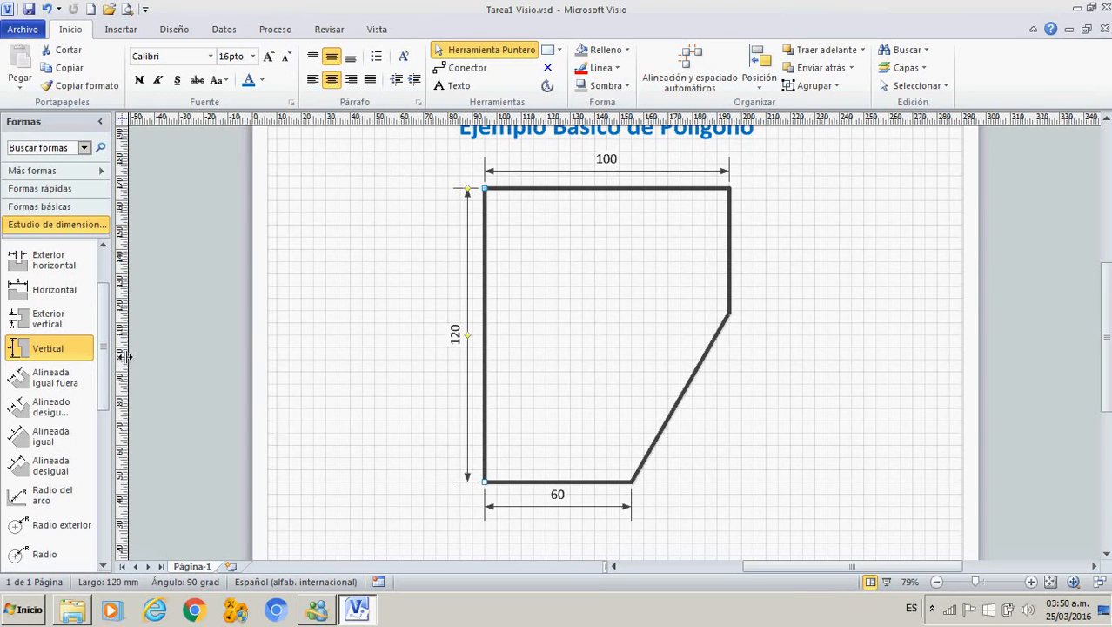
# Step: Place an Ángulo central dimension at the lower right corner and align its upper arm with the sloped edge's top end
pyautogui.moveTo(104, 348); pyautogui.dragTo(112, 432)
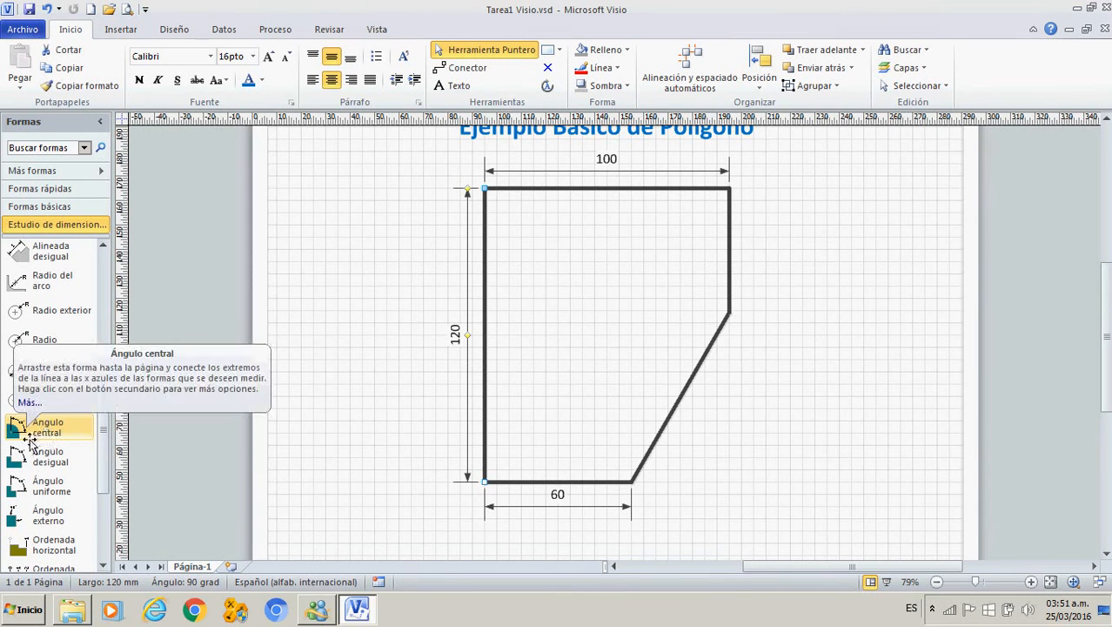
pyautogui.moveTo(48, 440); pyautogui.dragTo(640, 489)
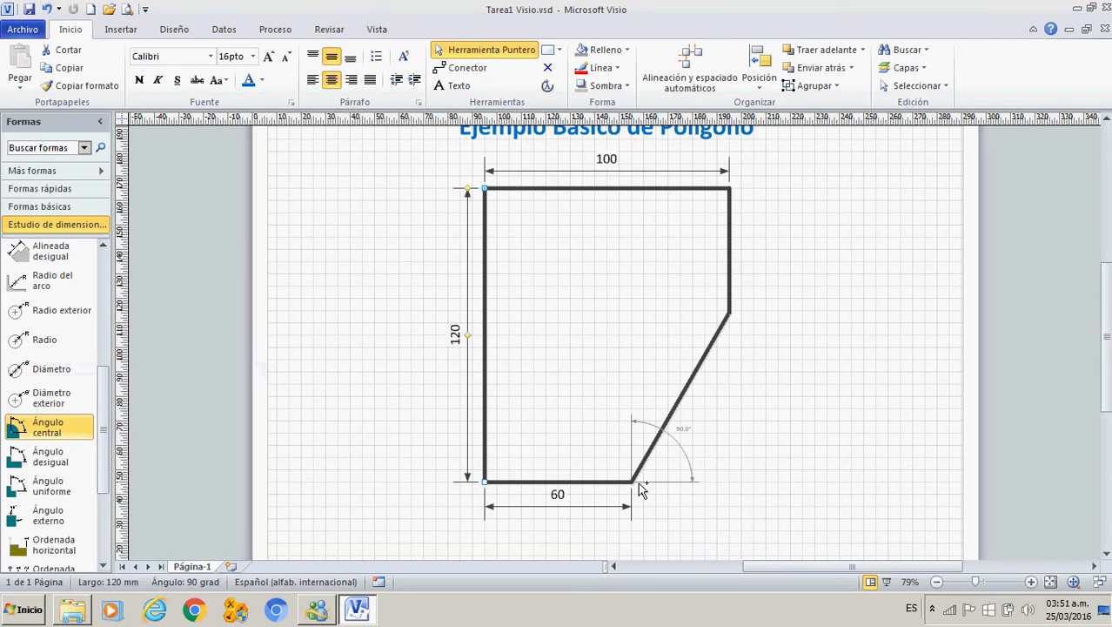
pyautogui.moveTo(640, 490); pyautogui.dragTo(642, 489)
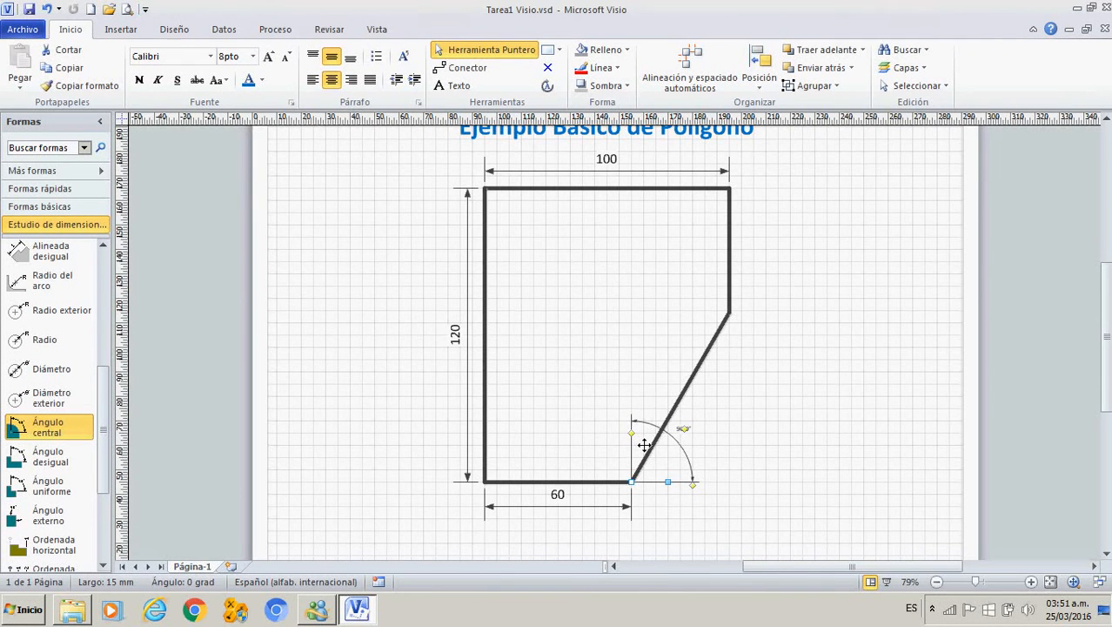
pyautogui.moveTo(632, 432); pyautogui.dragTo(739, 330)
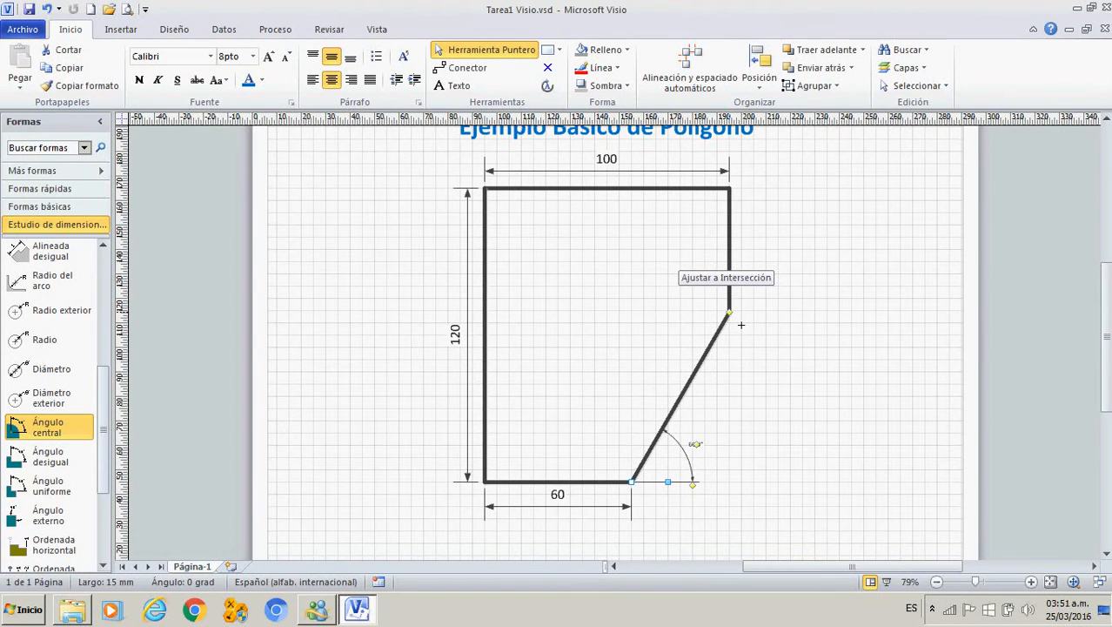
# Step: Enlarge the arc of the angular dimension at the lower right corner and copy the bottom dimension's format onto it
pyautogui.moveTo(741, 325); pyautogui.dragTo(740, 325)
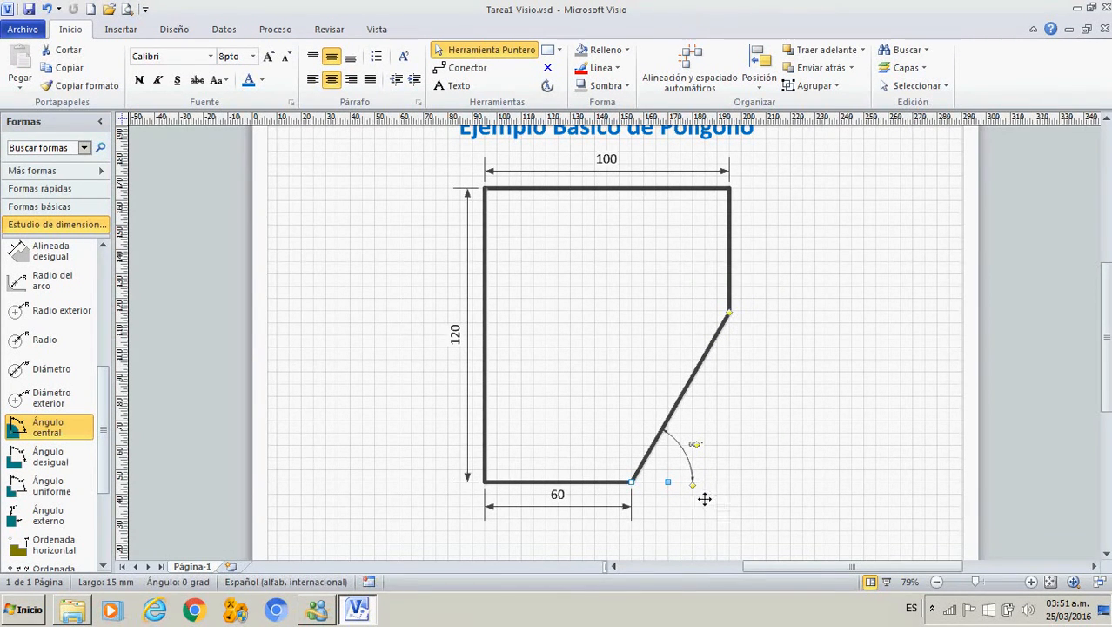
pyautogui.moveTo(707, 496); pyautogui.dragTo(731, 492)
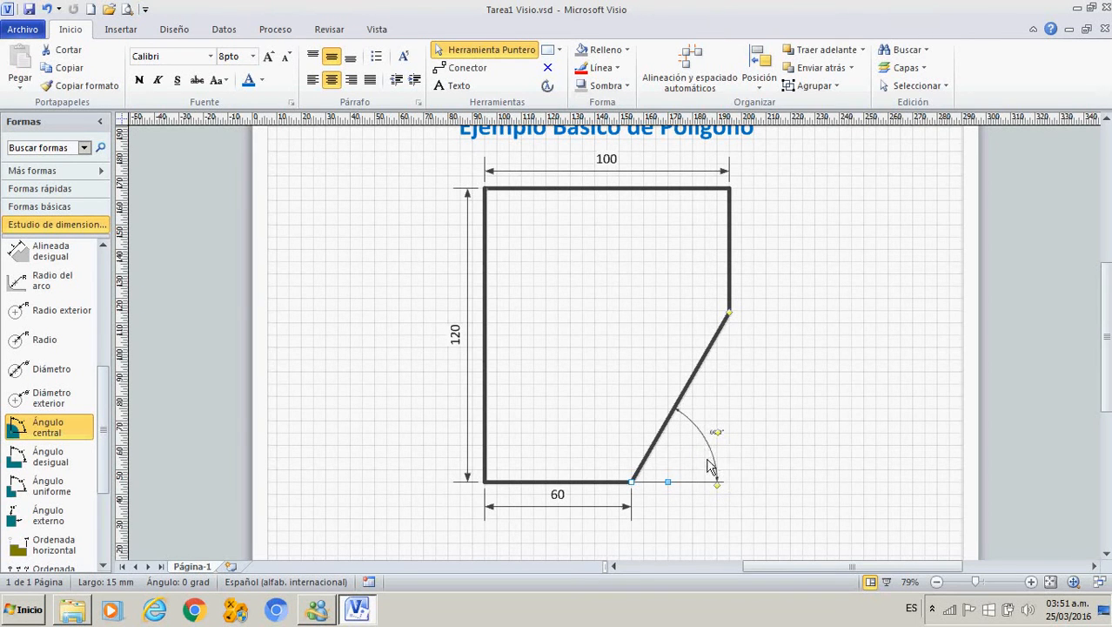
pyautogui.click(589, 519)
pyautogui.click(86, 91)
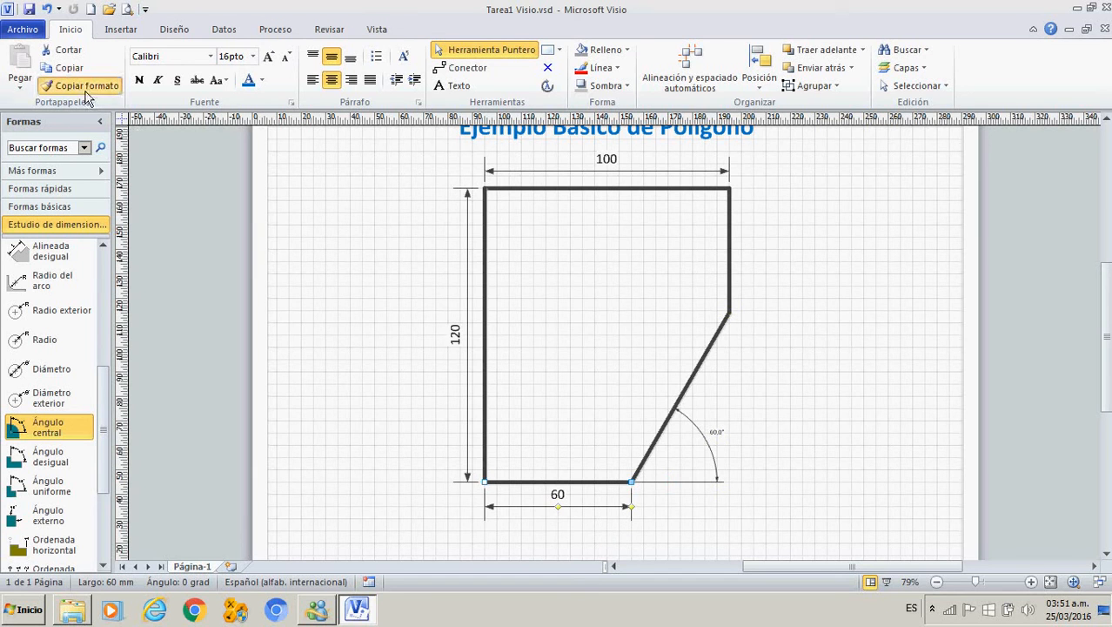
pyautogui.click(713, 458)
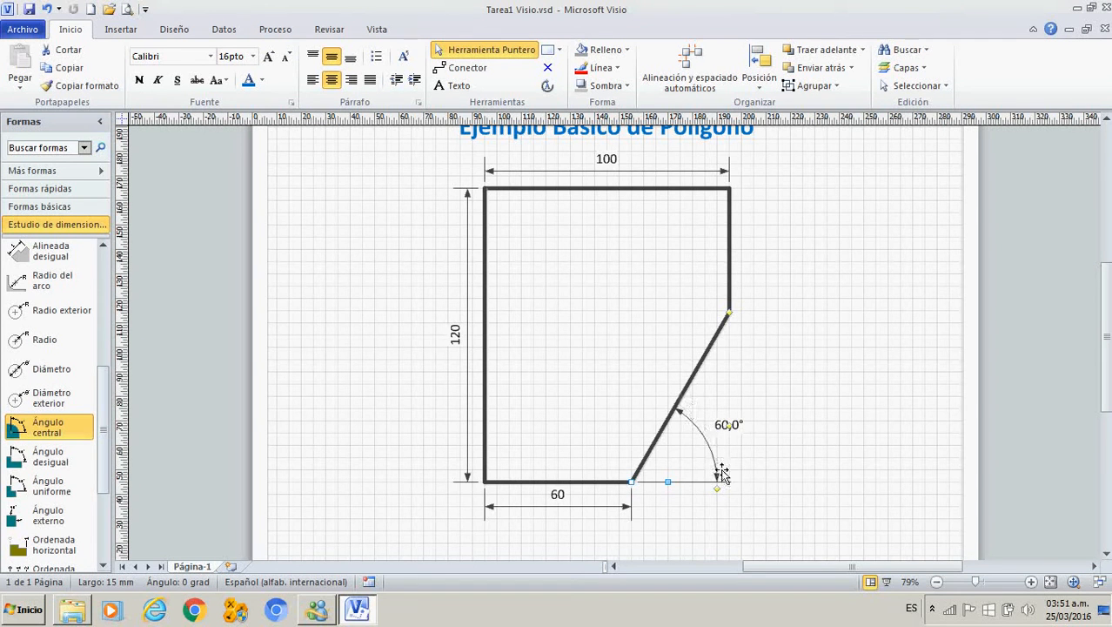
pyautogui.click(850, 418)
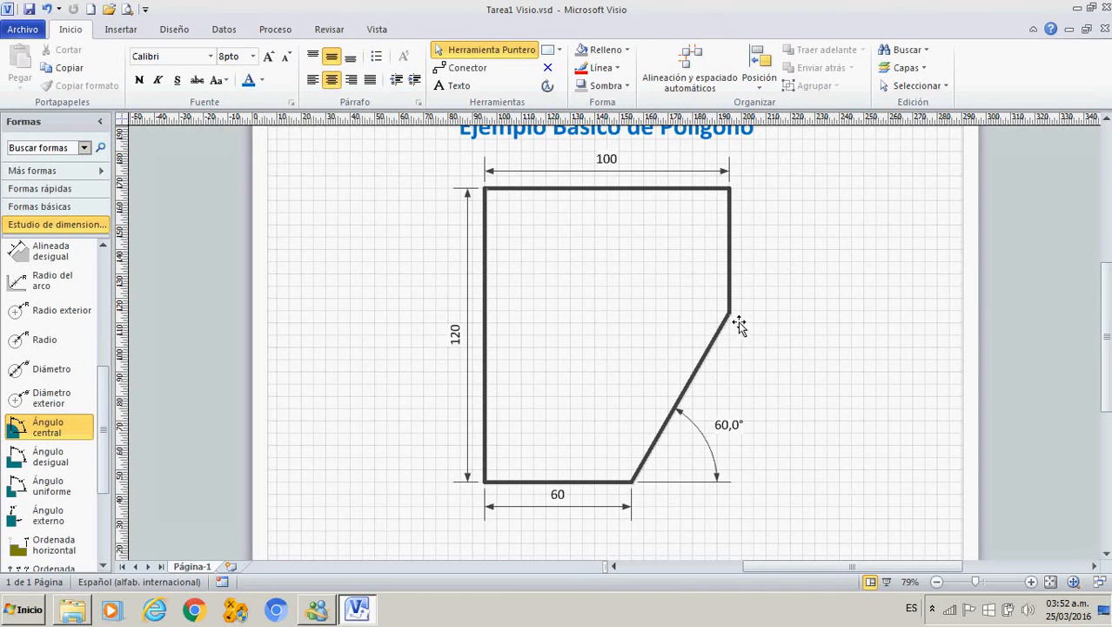
pyautogui.click(737, 275)
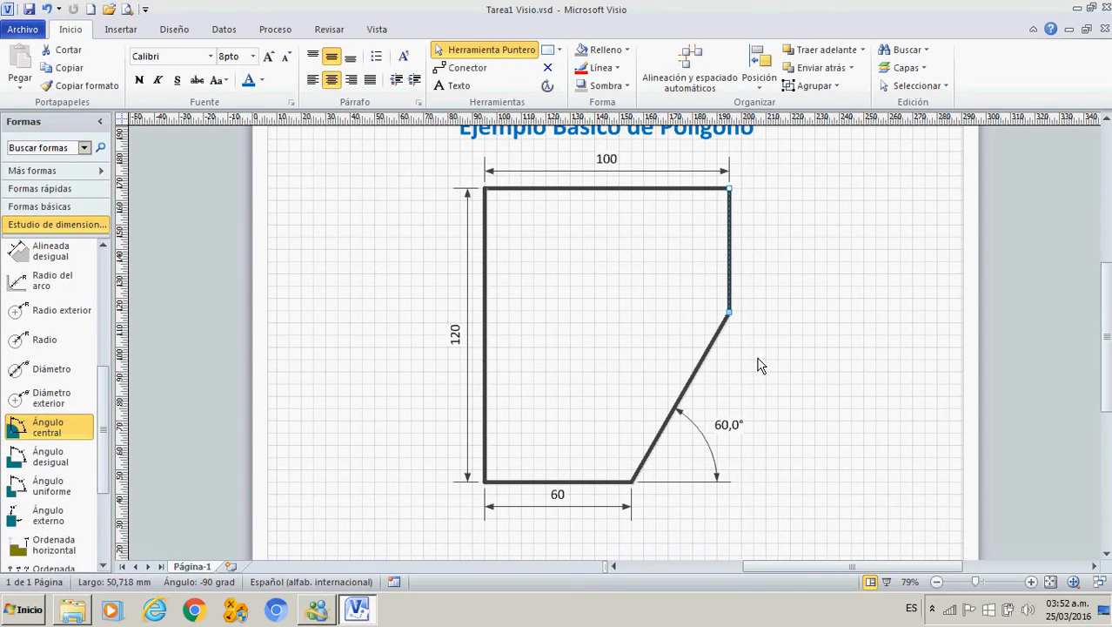
# Step: Load the Bloques de títulos stencil from Extras de Visio and place a Marco frame around the whole page
pyautogui.click(938, 582)
pyautogui.click(938, 582)
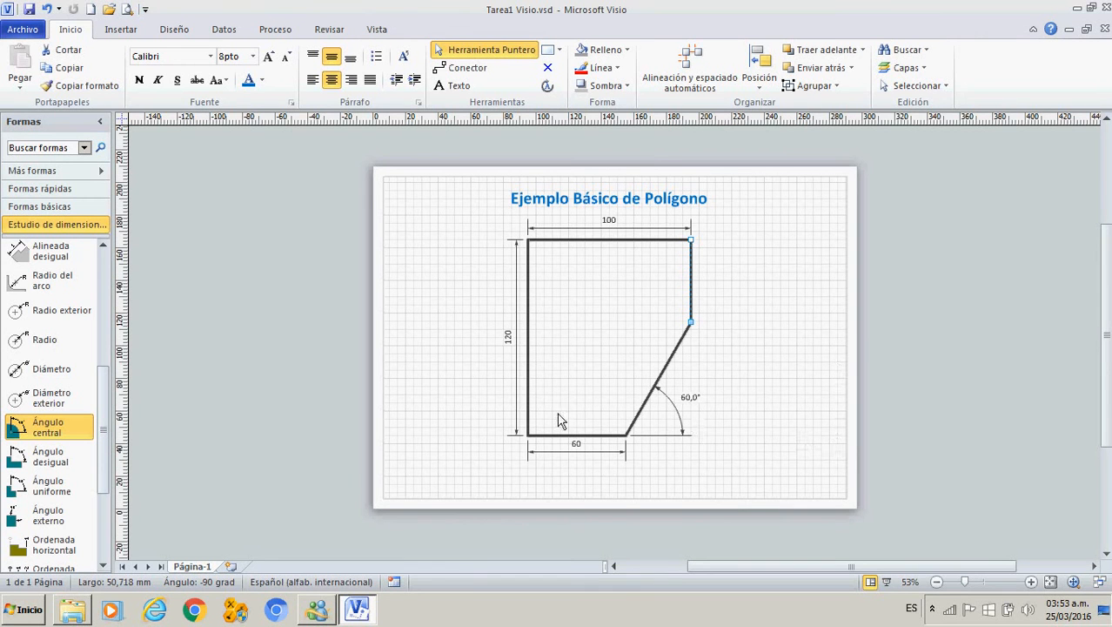
pyautogui.click(52, 170)
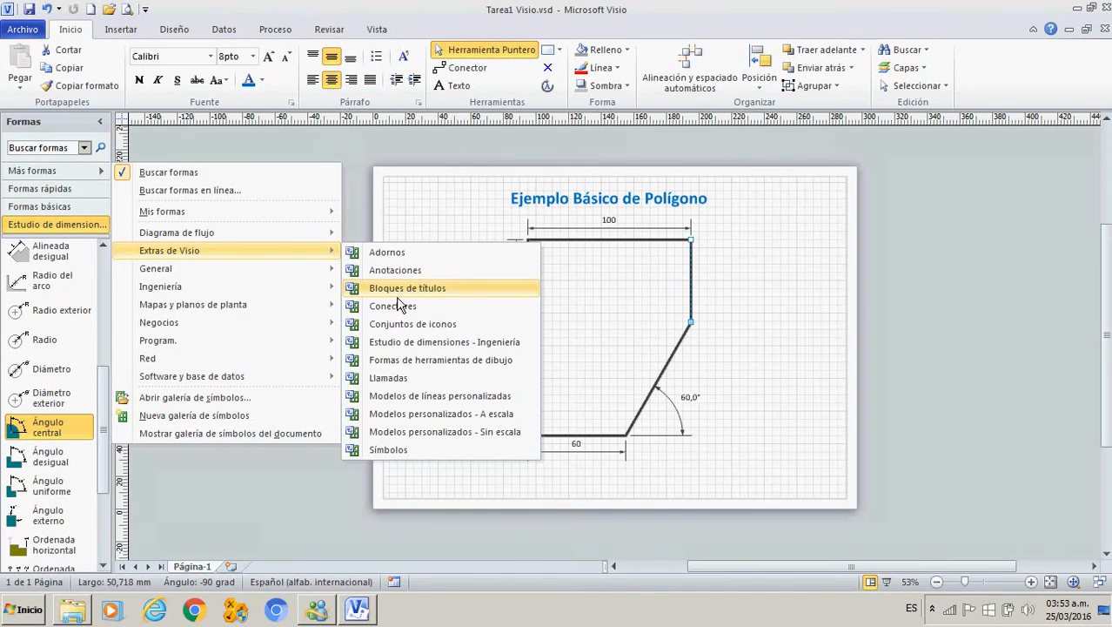
pyautogui.click(398, 294)
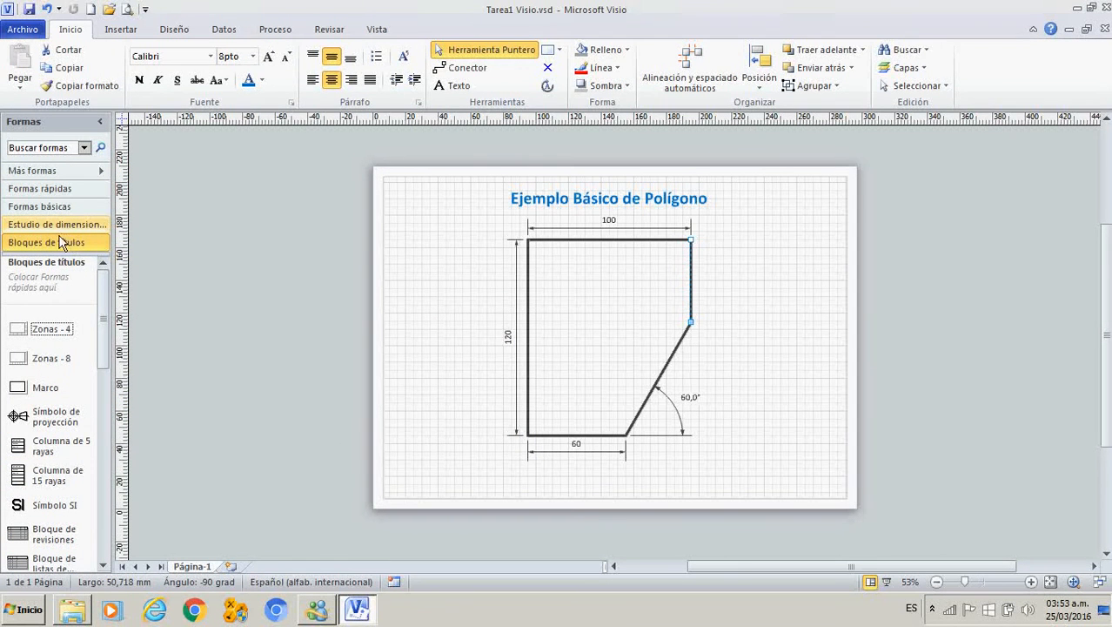
pyautogui.moveTo(106, 330)
pyautogui.mouseDown()
pyautogui.moveTo(110, 522)
pyautogui.moveTo(109, 317)
pyautogui.mouseUp()
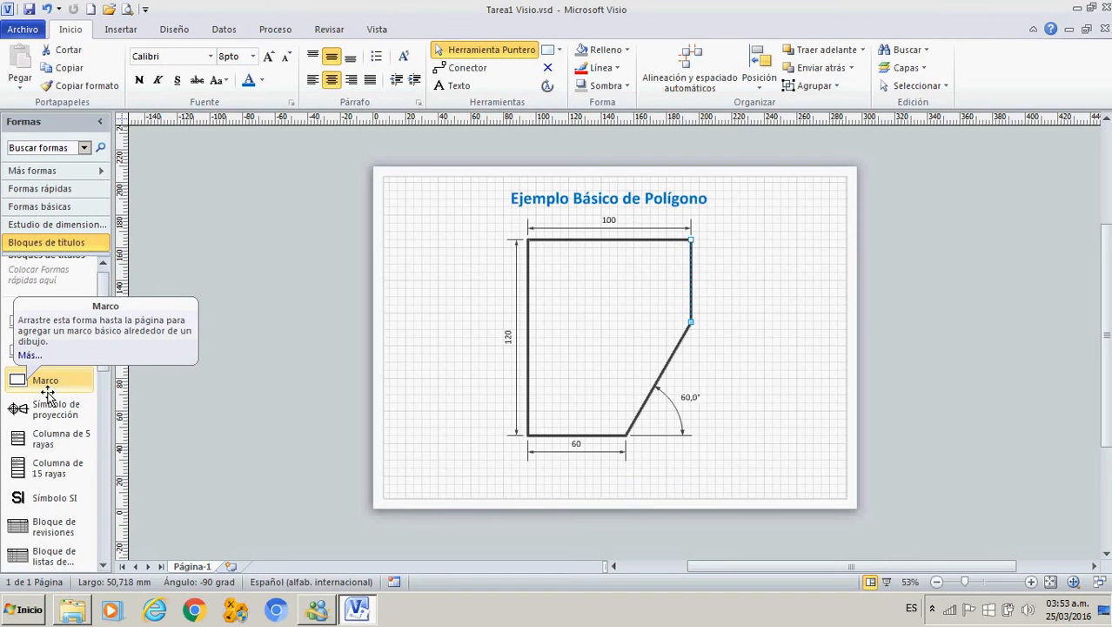
pyautogui.moveTo(45, 393); pyautogui.dragTo(460, 438)
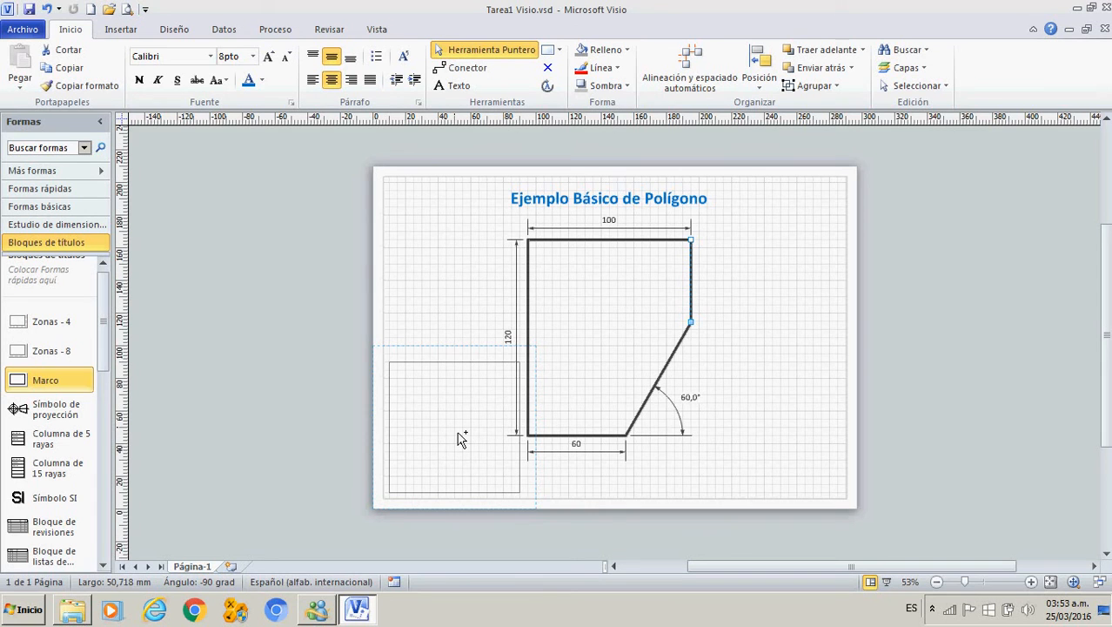
pyautogui.moveTo(461, 440); pyautogui.dragTo(462, 444)
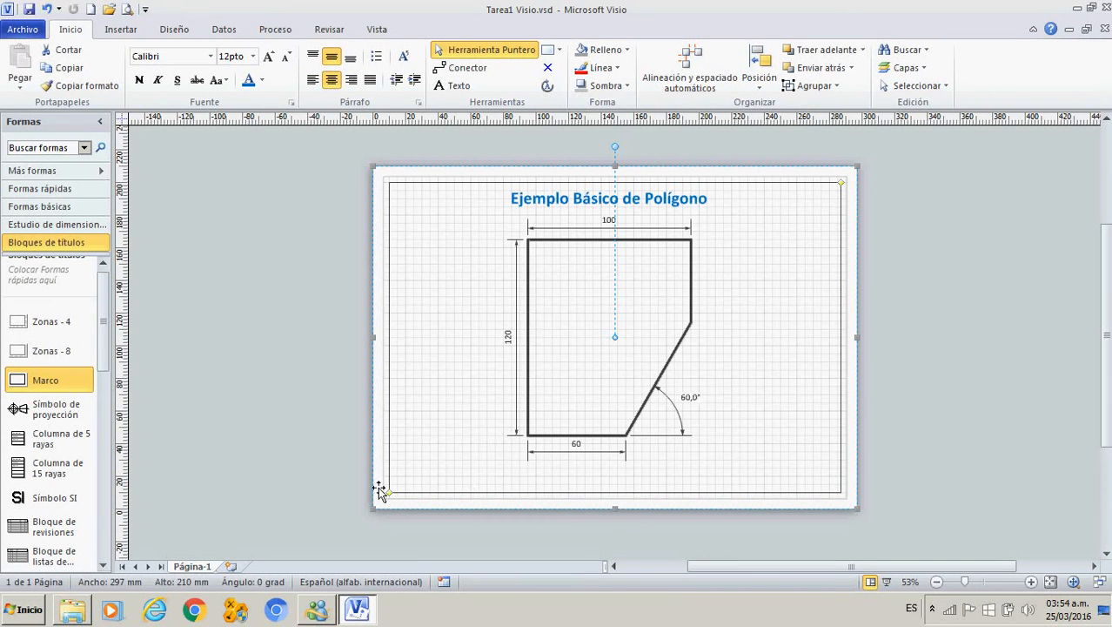
# Step: Widen the shapes list and place the small Hoja en continuo title block inside the frame's lower left area
pyautogui.moveTo(108, 338); pyautogui.dragTo(120, 516)
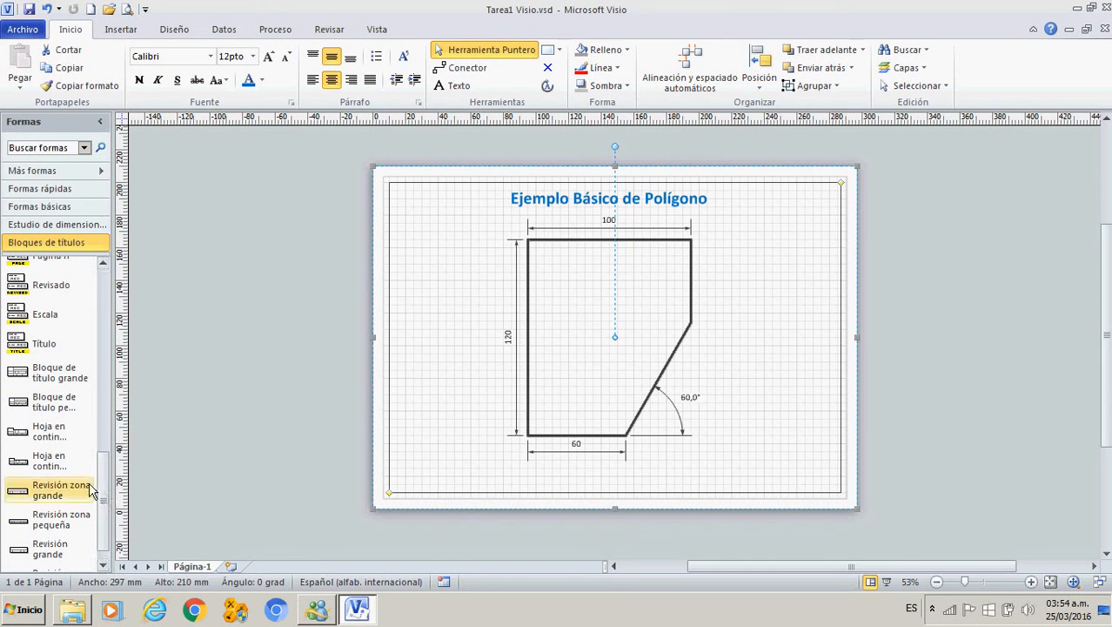
pyautogui.moveTo(112, 504); pyautogui.dragTo(113, 510)
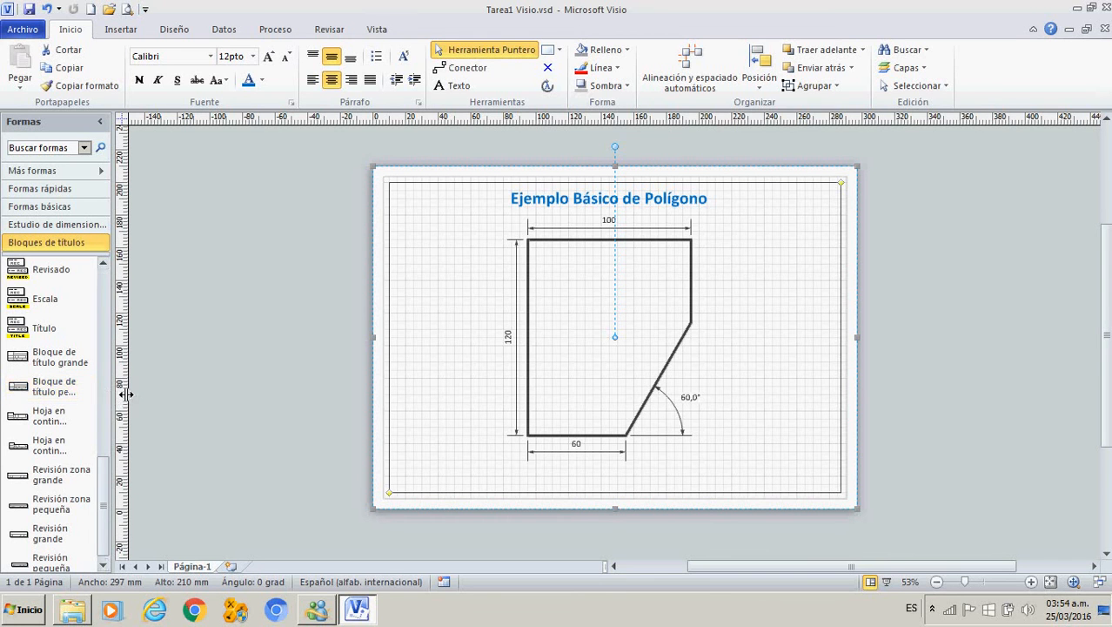
pyautogui.moveTo(168, 394); pyautogui.dragTo(206, 394)
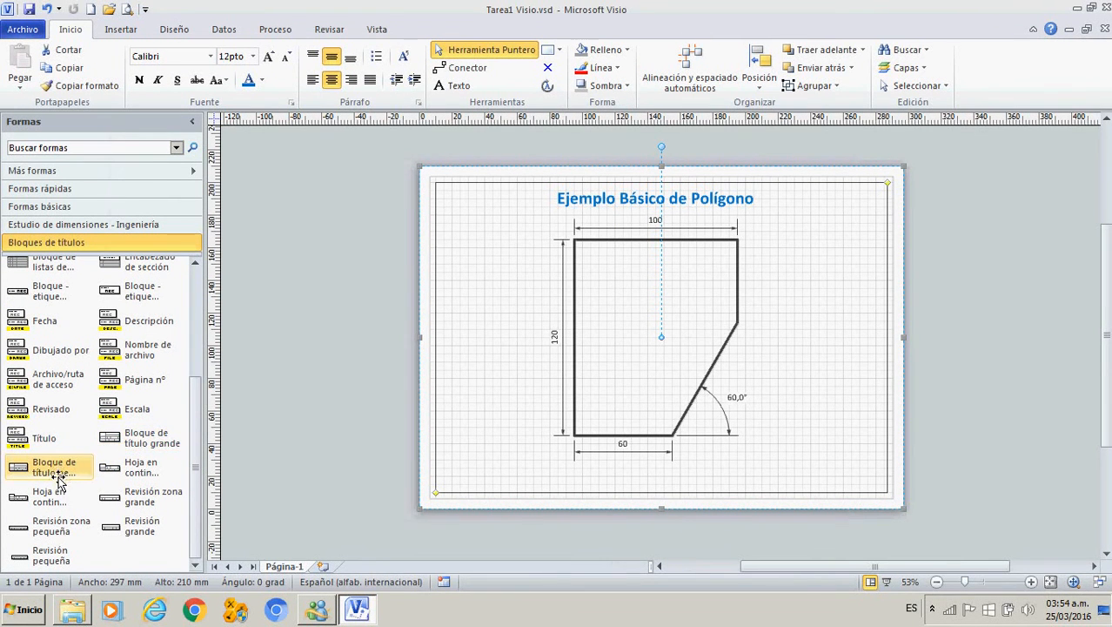
pyautogui.moveTo(48, 479)
pyautogui.mouseDown()
pyautogui.moveTo(66, 468)
pyautogui.moveTo(708, 518)
pyautogui.mouseUp()
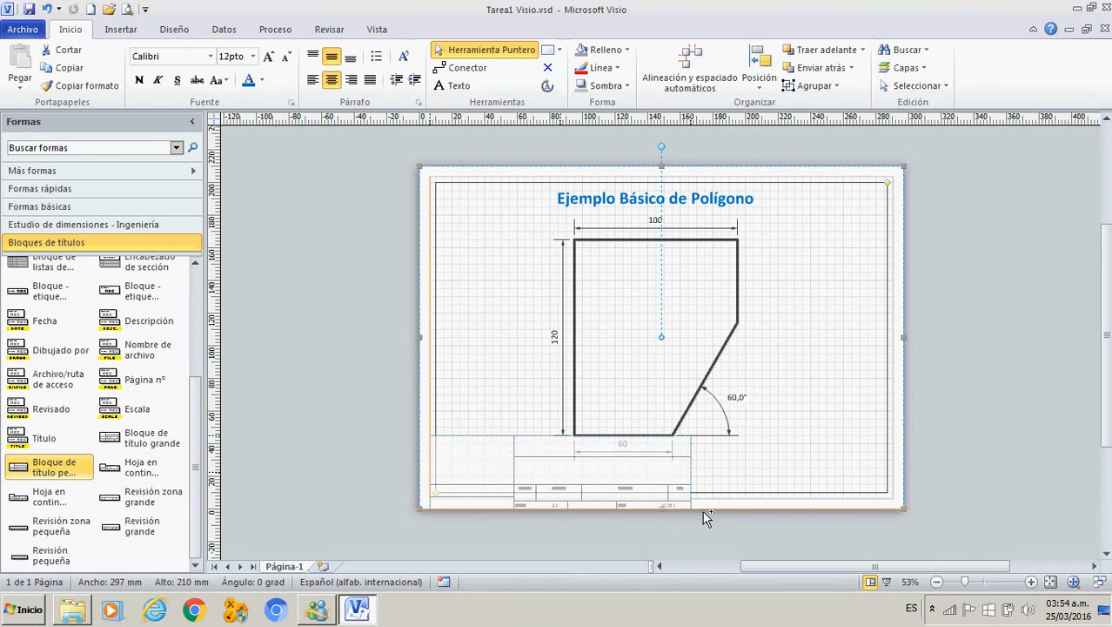
pyautogui.moveTo(703, 513); pyautogui.dragTo(146, 498)
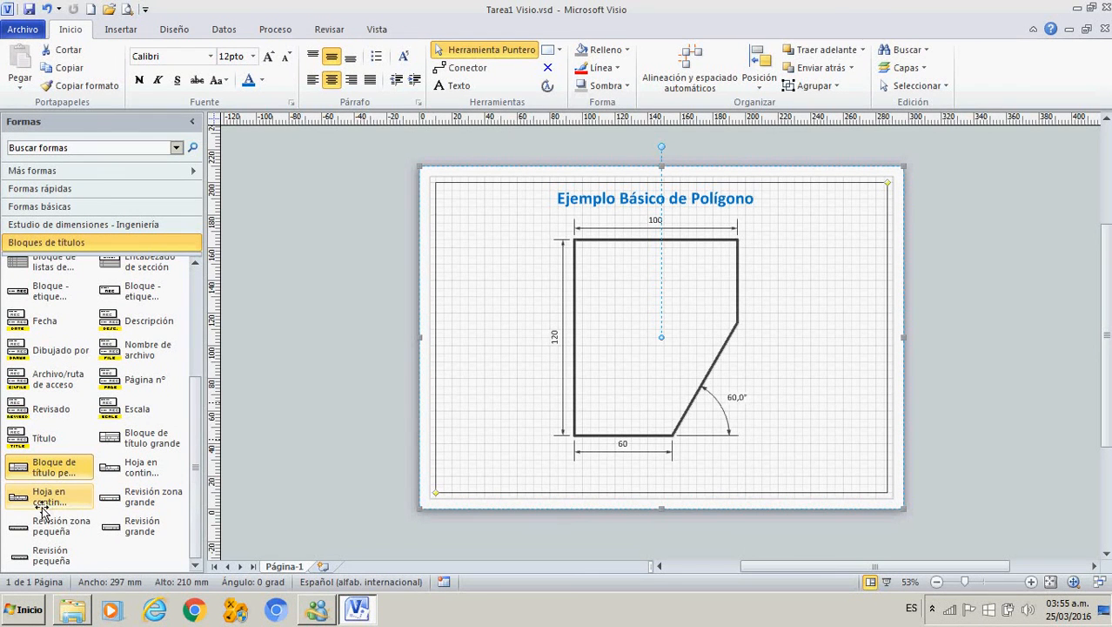
pyautogui.moveTo(41, 509); pyautogui.dragTo(746, 495)
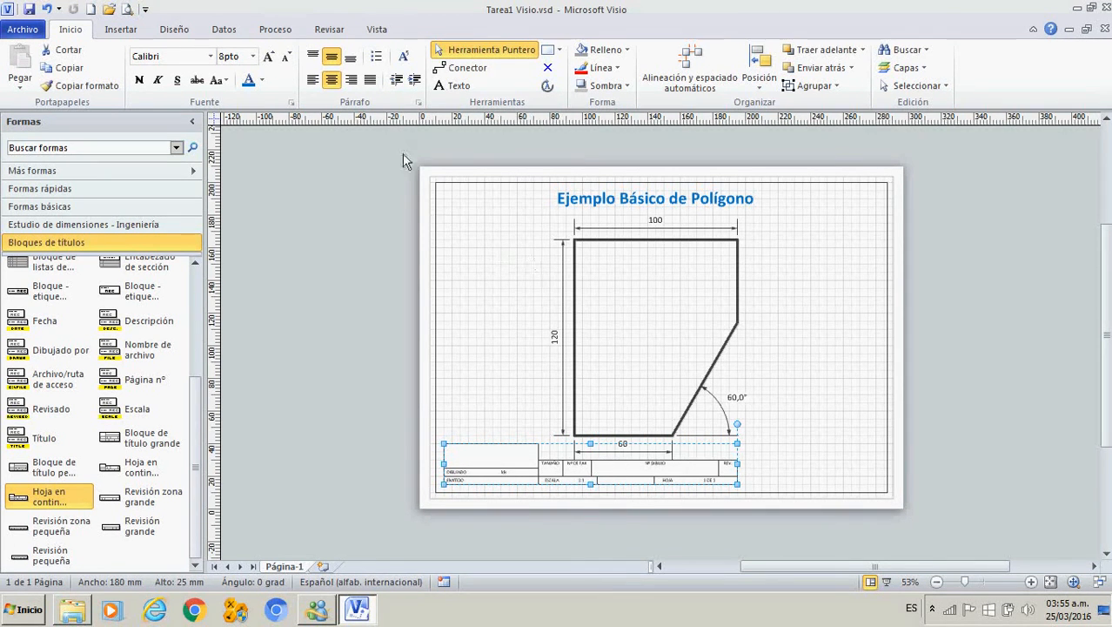
# Step: Move the polygon with its dimensions up clear of the title block, and shift the drawing title up above it
pyautogui.moveTo(527, 207); pyautogui.dragTo(777, 480)
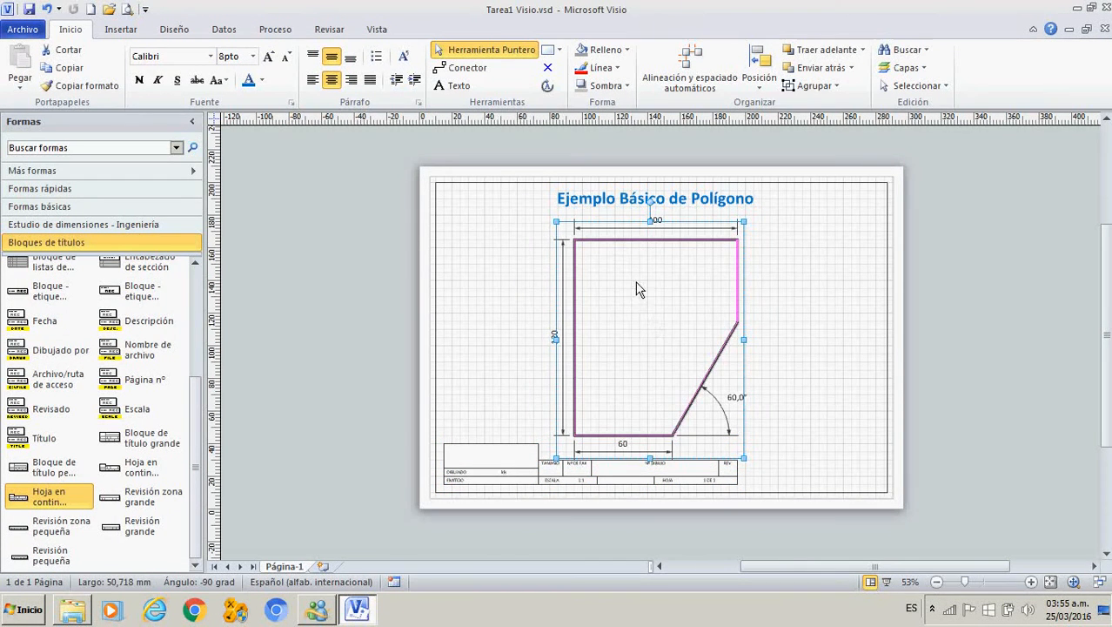
pyautogui.moveTo(630, 228); pyautogui.dragTo(630, 211)
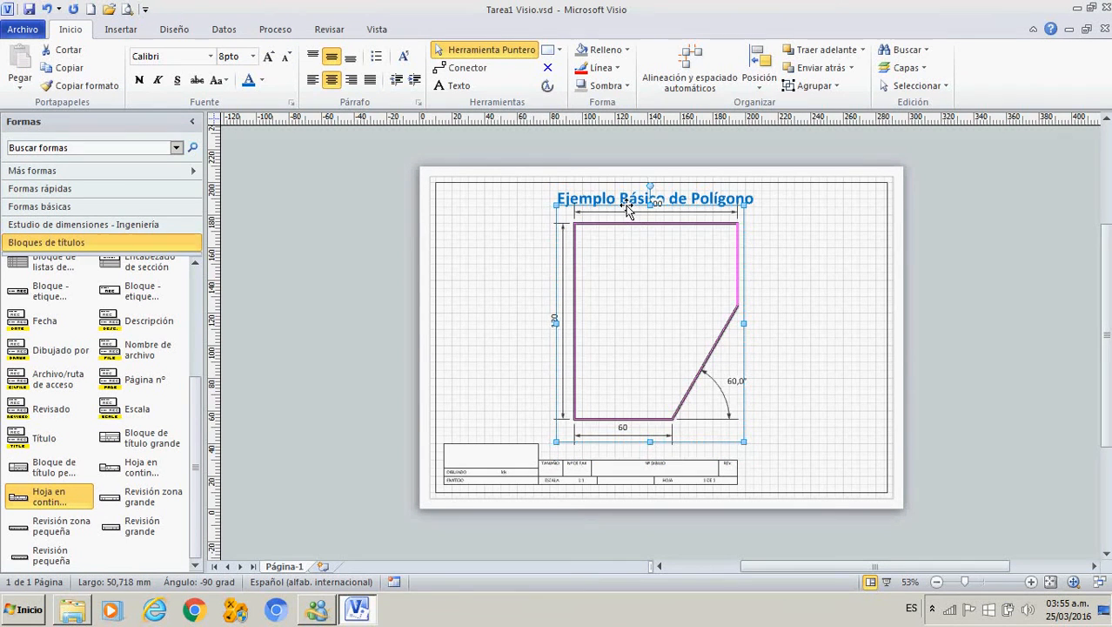
pyautogui.click(627, 207)
pyautogui.moveTo(625, 202); pyautogui.dragTo(634, 188)
pyautogui.click(798, 240)
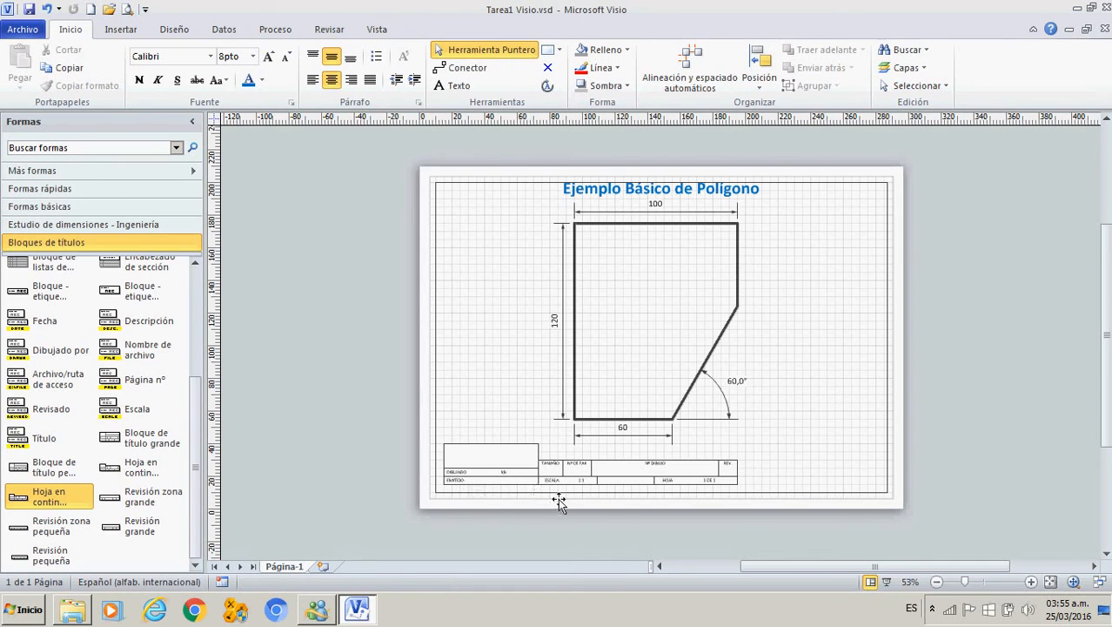
# Step: Reposition the title block close to the frame's lower left corner, keeping it inside the frame
pyautogui.click(510, 471)
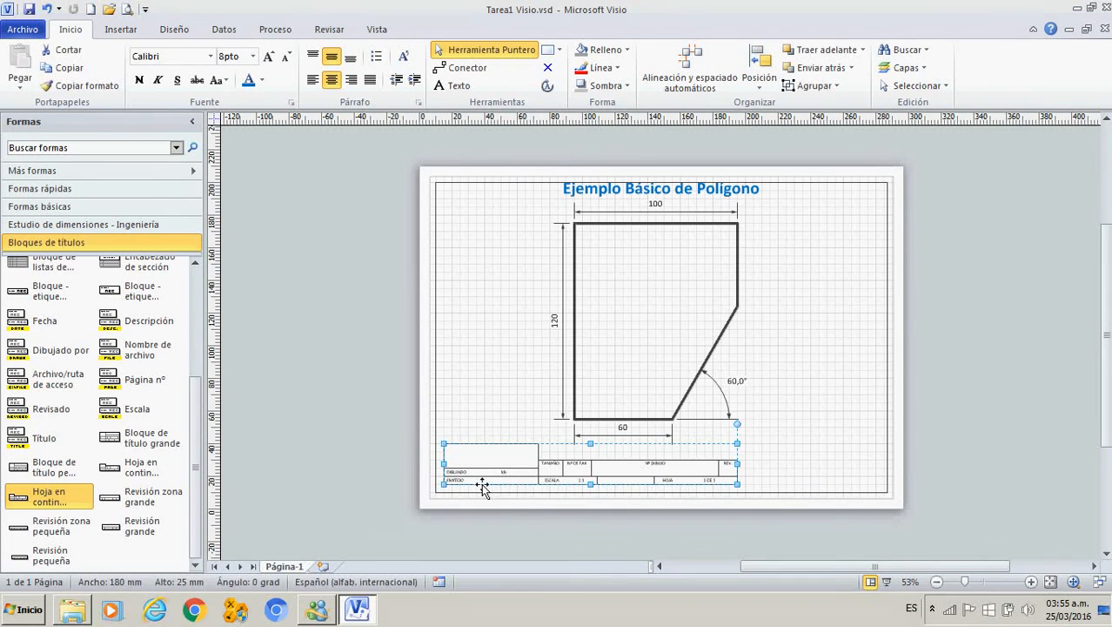
pyautogui.moveTo(494, 465); pyautogui.dragTo(479, 486)
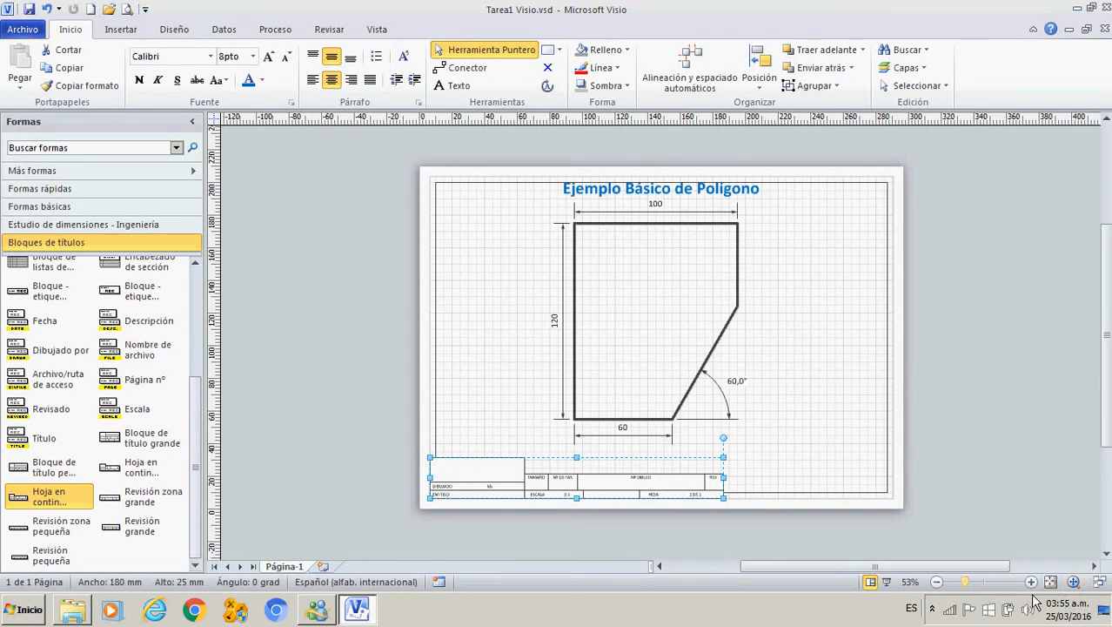
pyautogui.click(1030, 581)
pyautogui.scroll(-2, 880, 566)
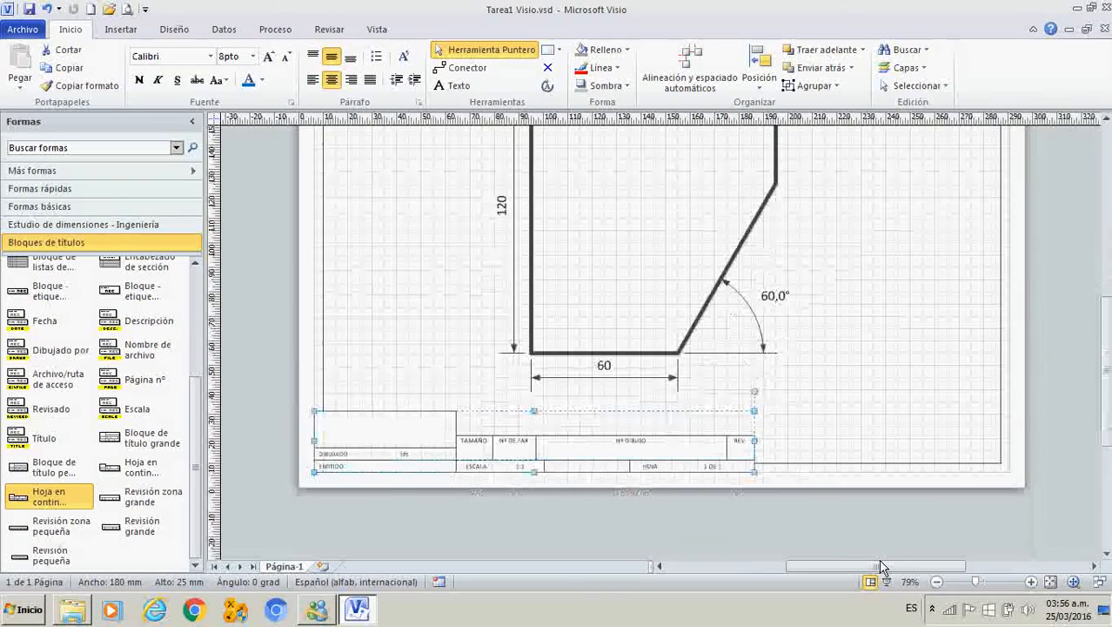
pyautogui.moveTo(362, 467); pyautogui.dragTo(375, 449)
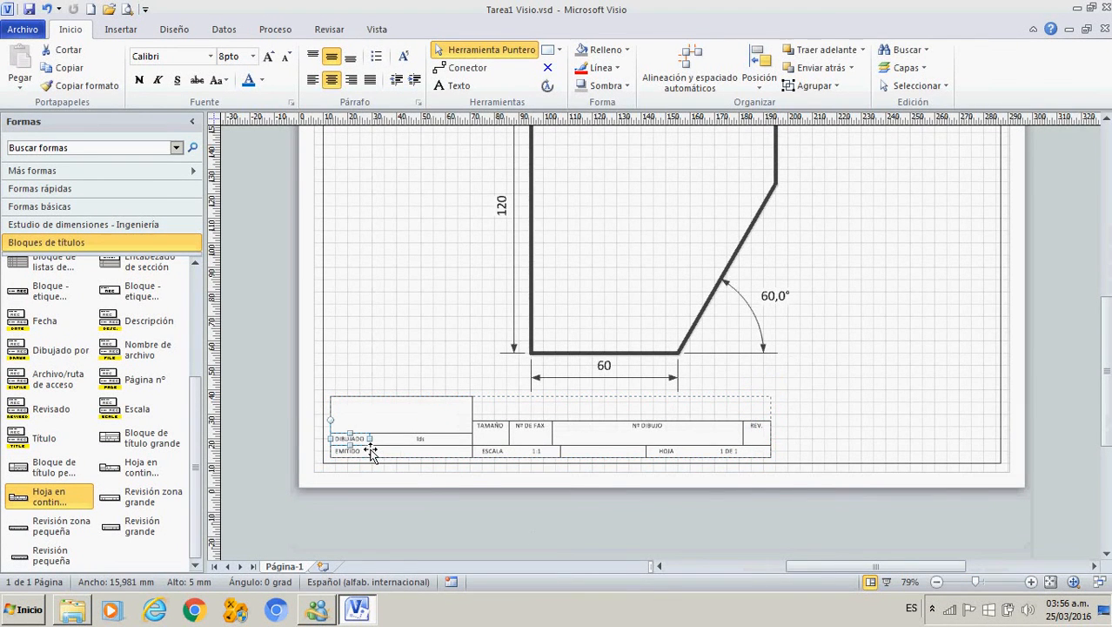
pyautogui.click(833, 451)
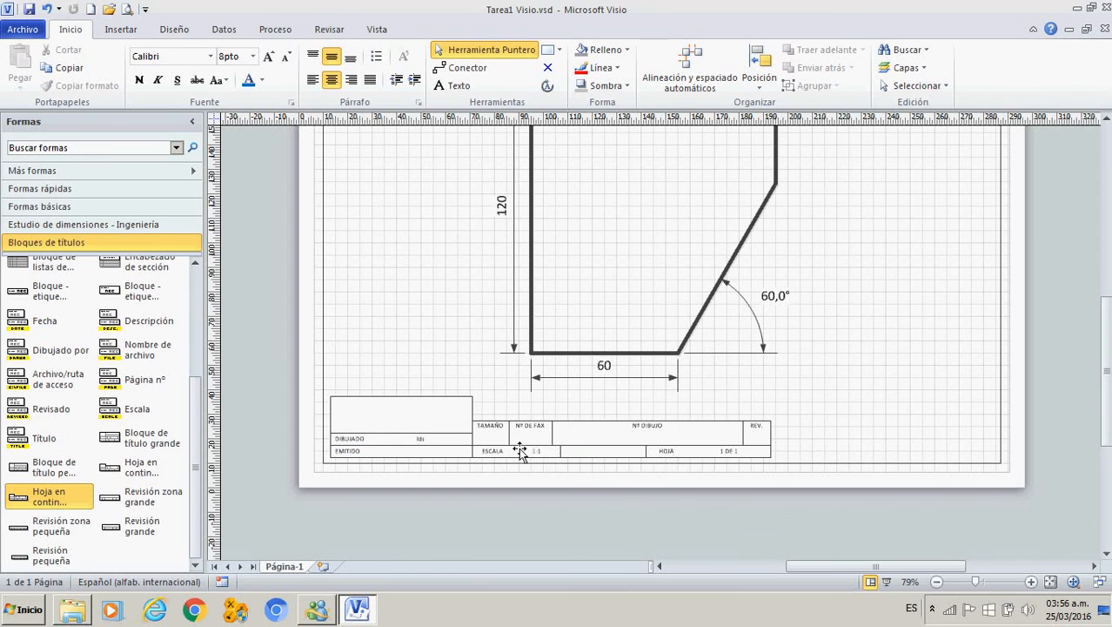
# Step: Open the title block group for editing and replace the DIBUJADO entry with the drafter's full name
pyautogui.click(593, 448)
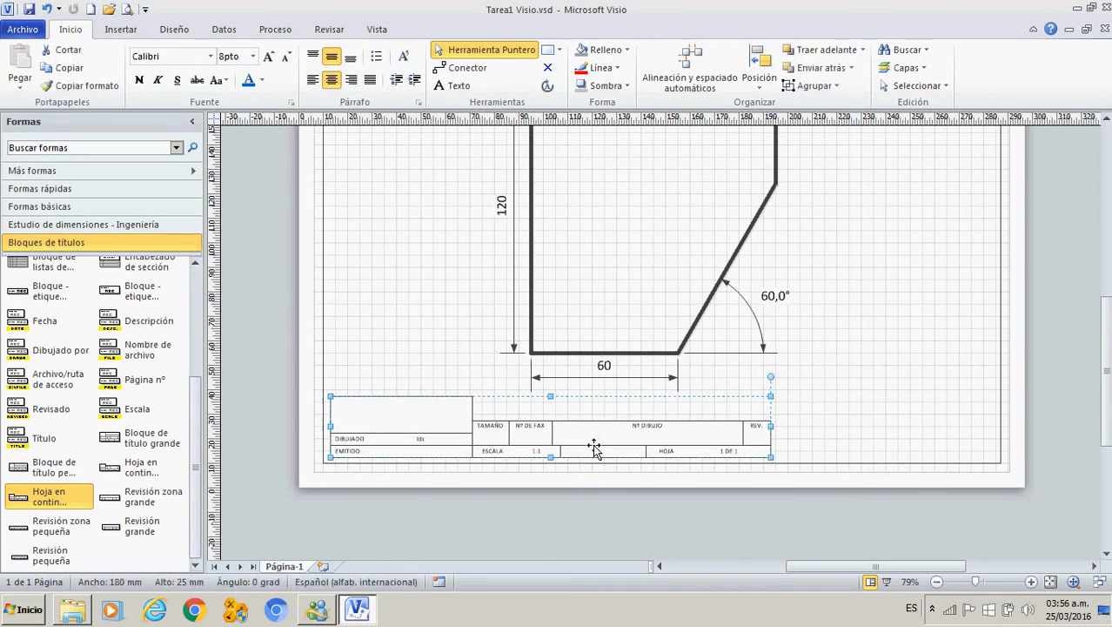
pyautogui.doubleClick(593, 448)
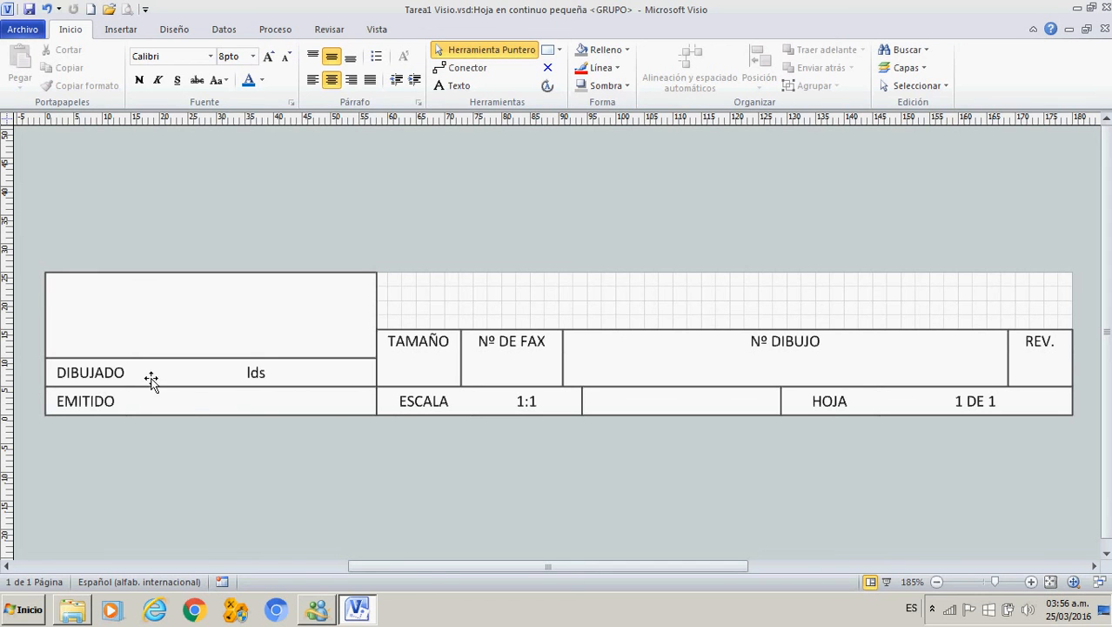
pyautogui.click(264, 380)
pyautogui.doubleClick(265, 383)
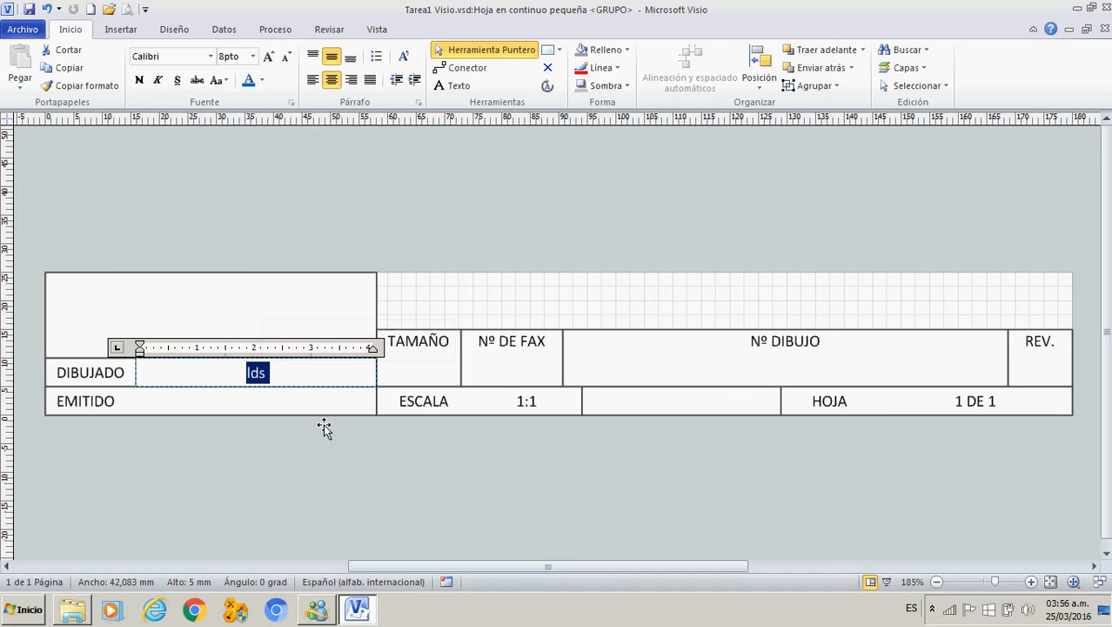
pyautogui.write('Luis ')
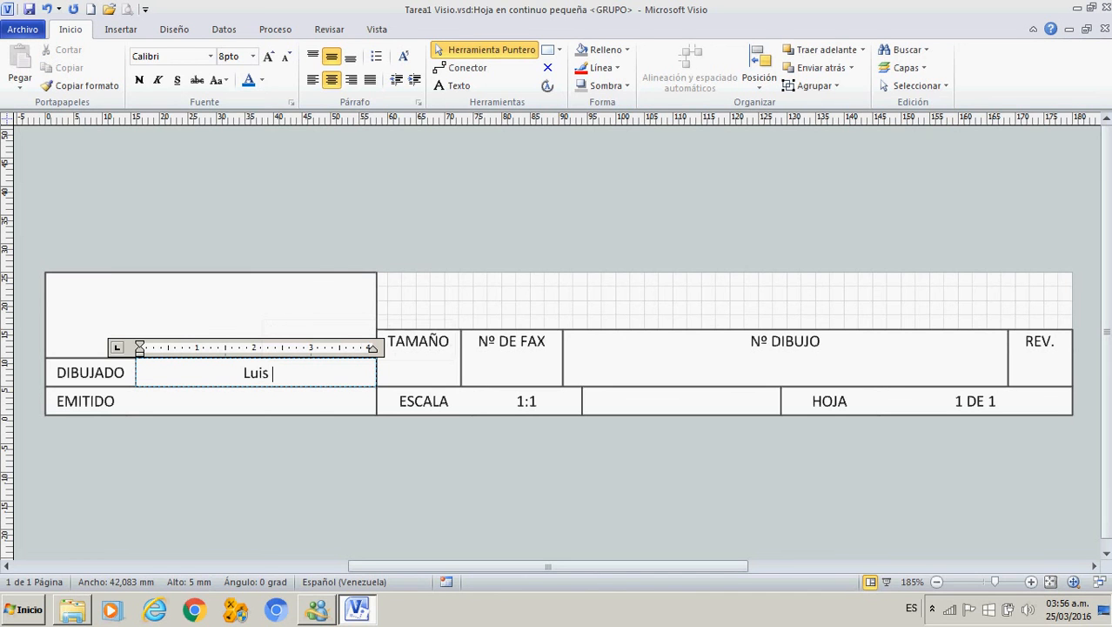
pyautogui.write('De Sousa')
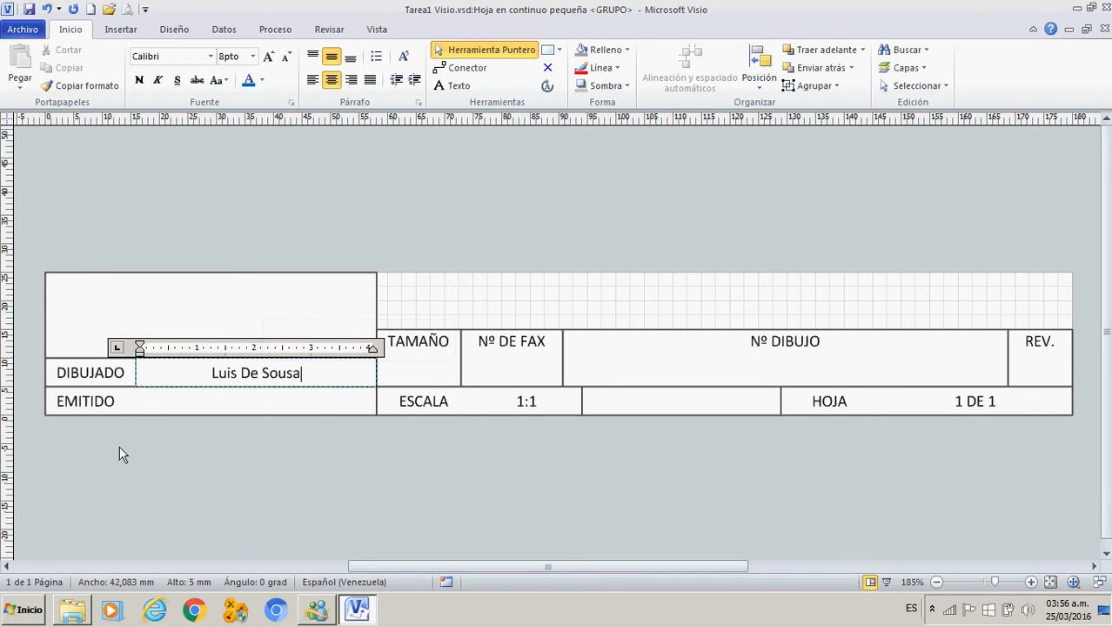
# Step: Enter "Universidad de Carabobo" in the title block's EMITIDO field
pyautogui.click(142, 406)
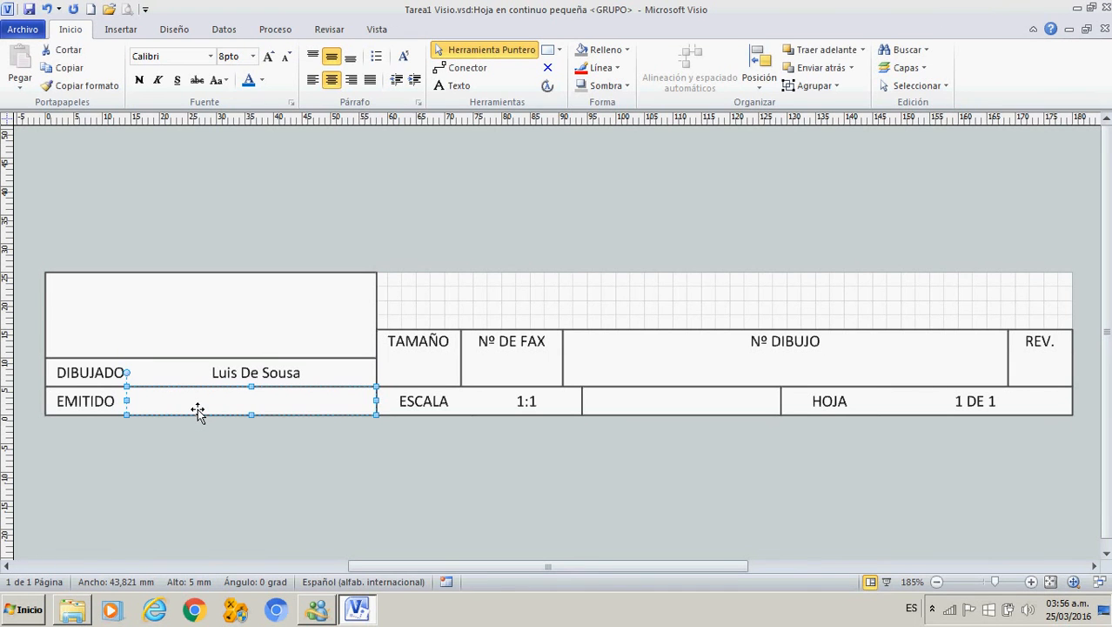
pyautogui.write('Universidad')
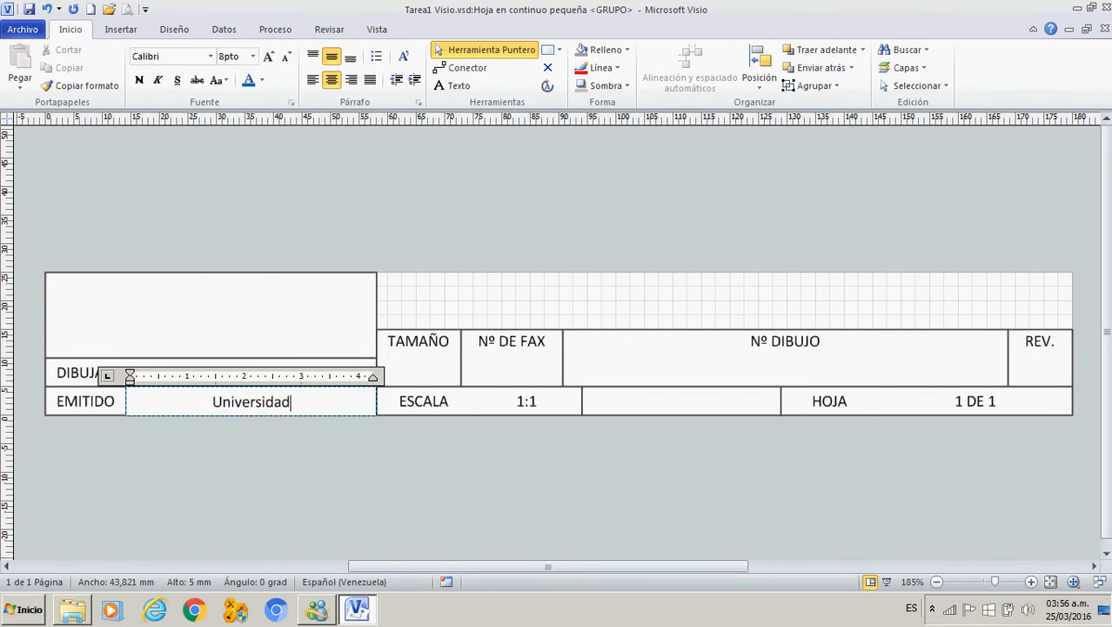
pyautogui.write(' de Cara')
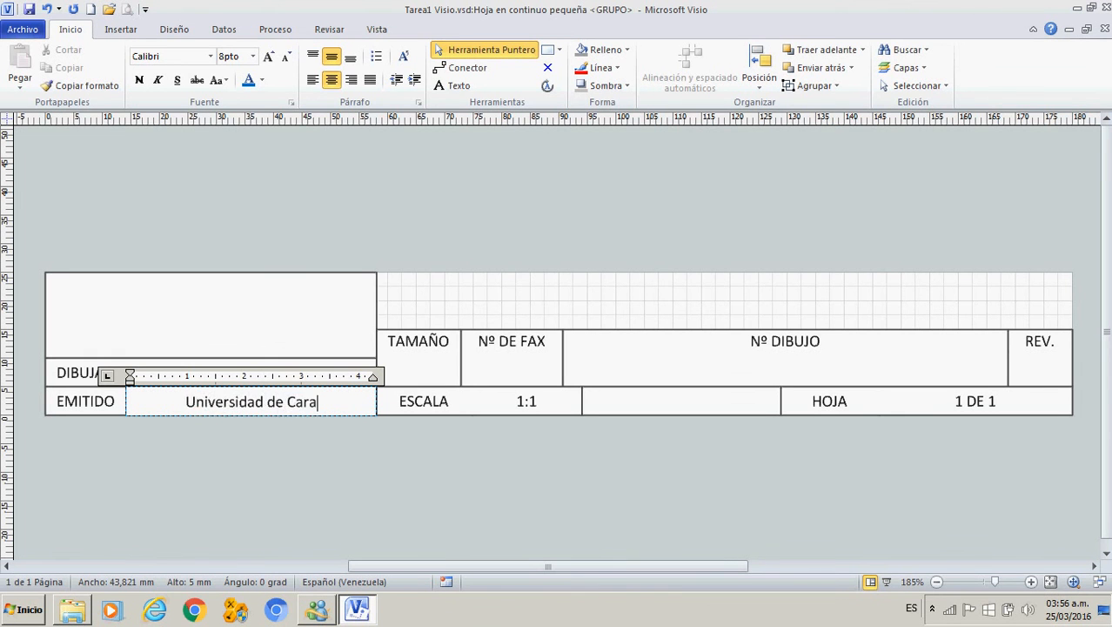
pyautogui.write('bobo')
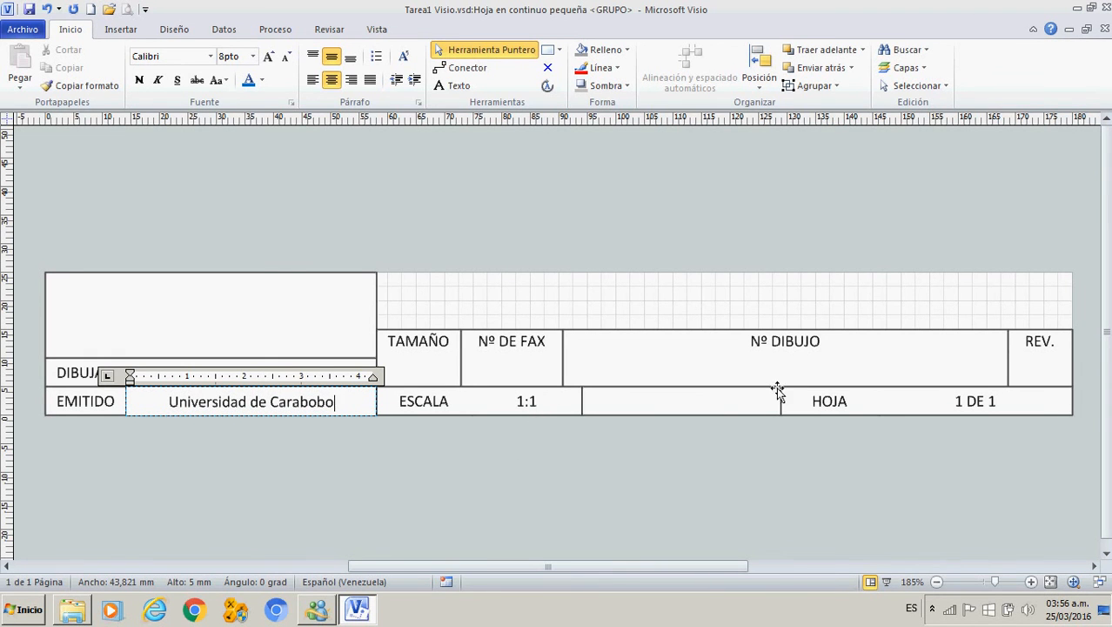
# Step: Replace the title block's Nº DE FAX heading with SECCION and enter 71 in the cell beneath it
pyautogui.click(539, 362)
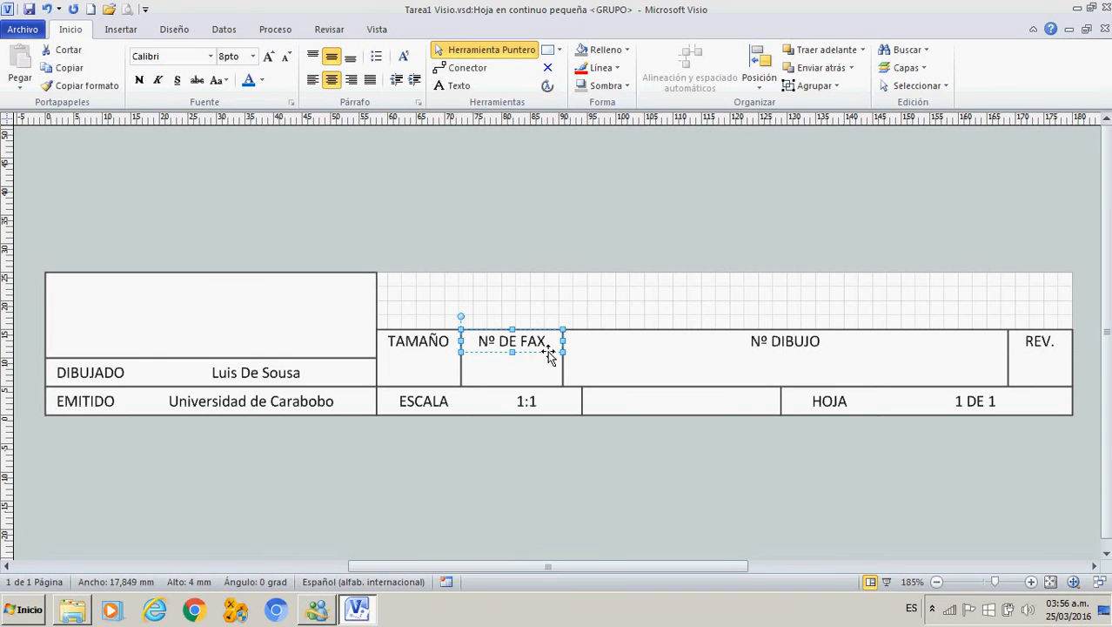
pyautogui.write('Secci')
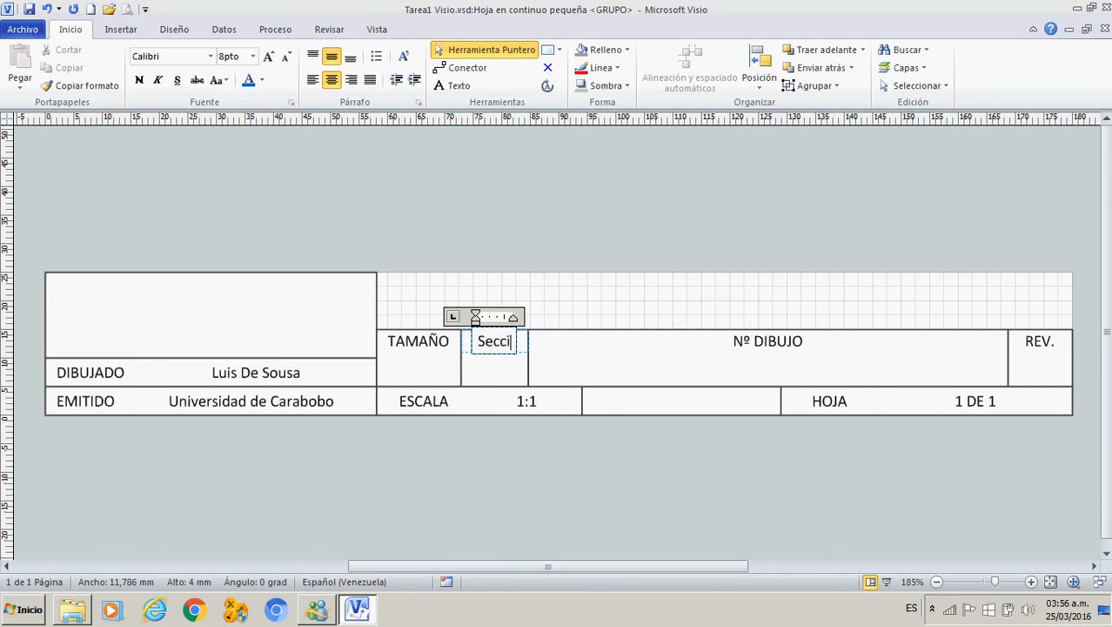
pyautogui.write('ó')
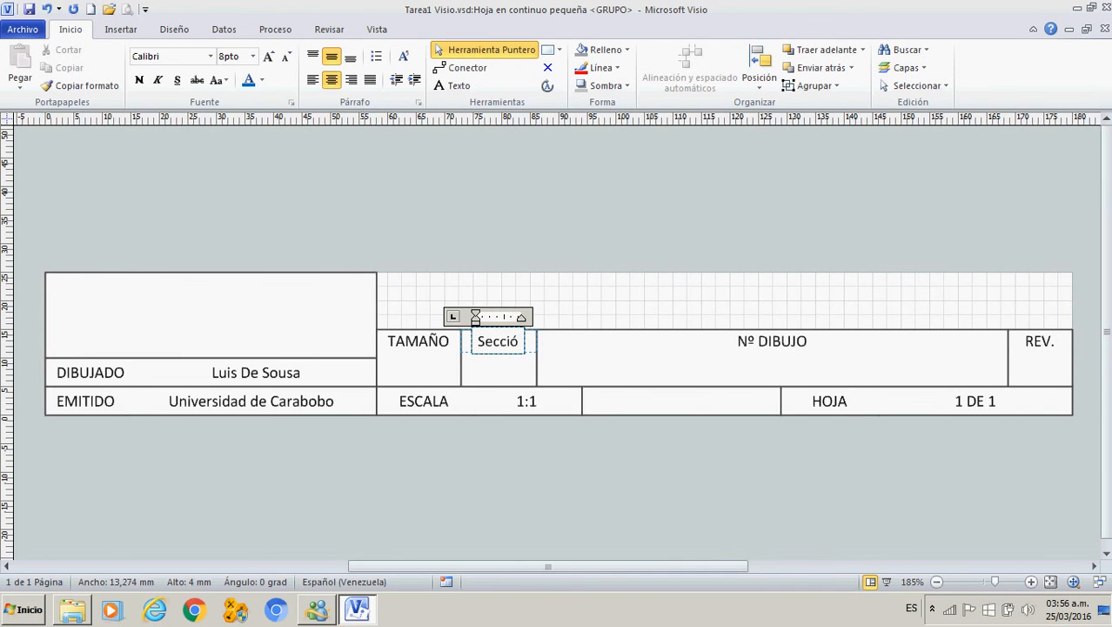
pyautogui.press('BackSpace')
pyautogui.press('BackSpace')
pyautogui.press('BackSpace')
pyautogui.press('BackSpace')
pyautogui.press('BackSpace')
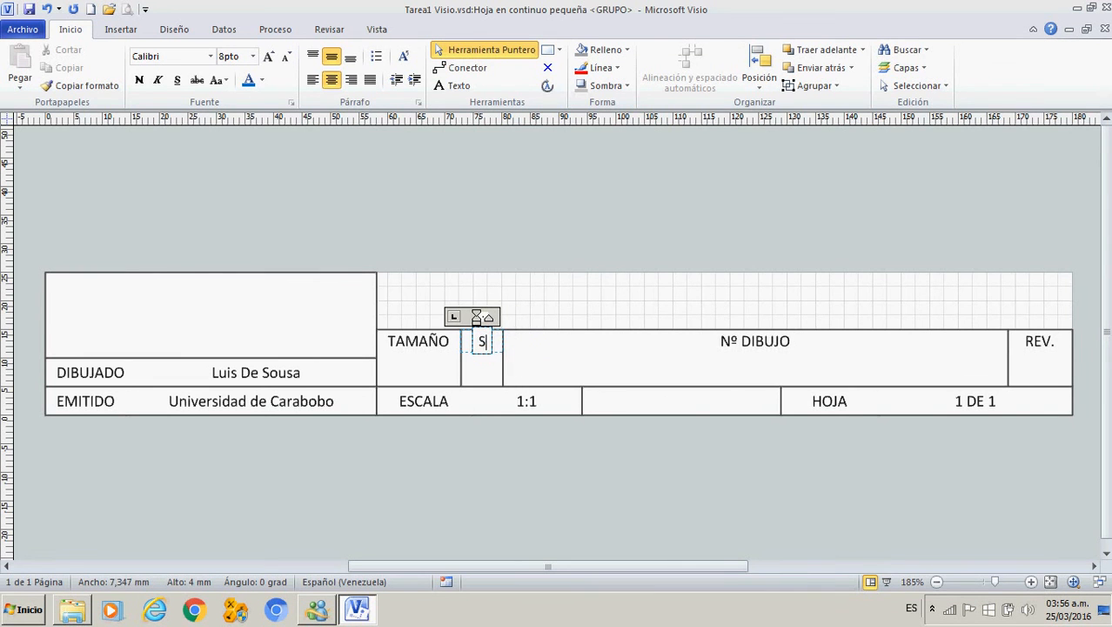
pyautogui.write('ECCIO')
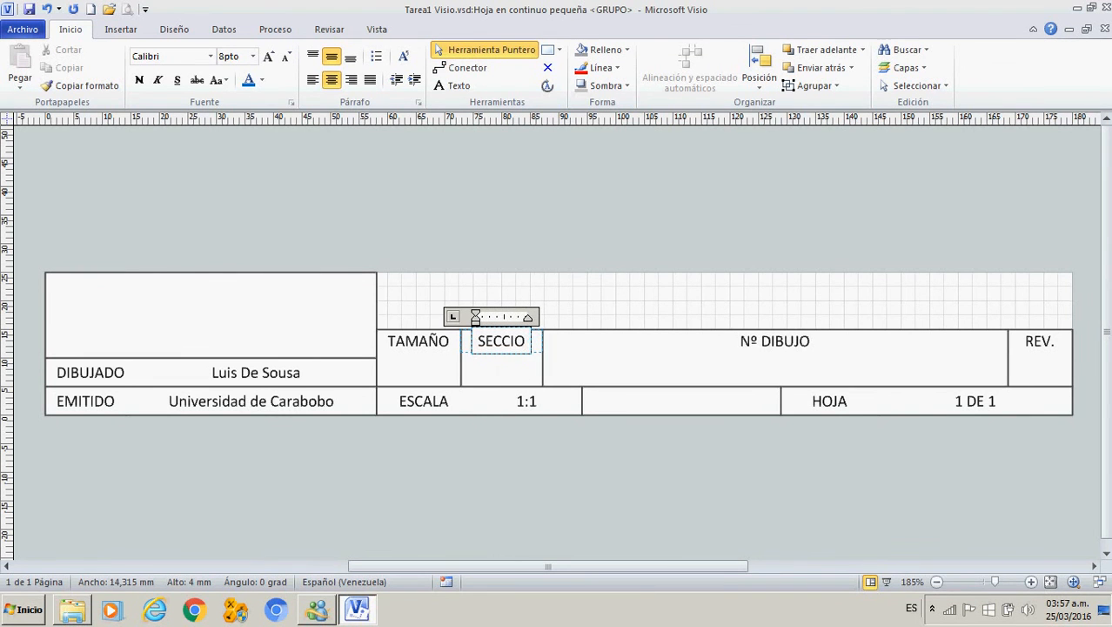
pyautogui.write('N')
pyautogui.click(511, 383)
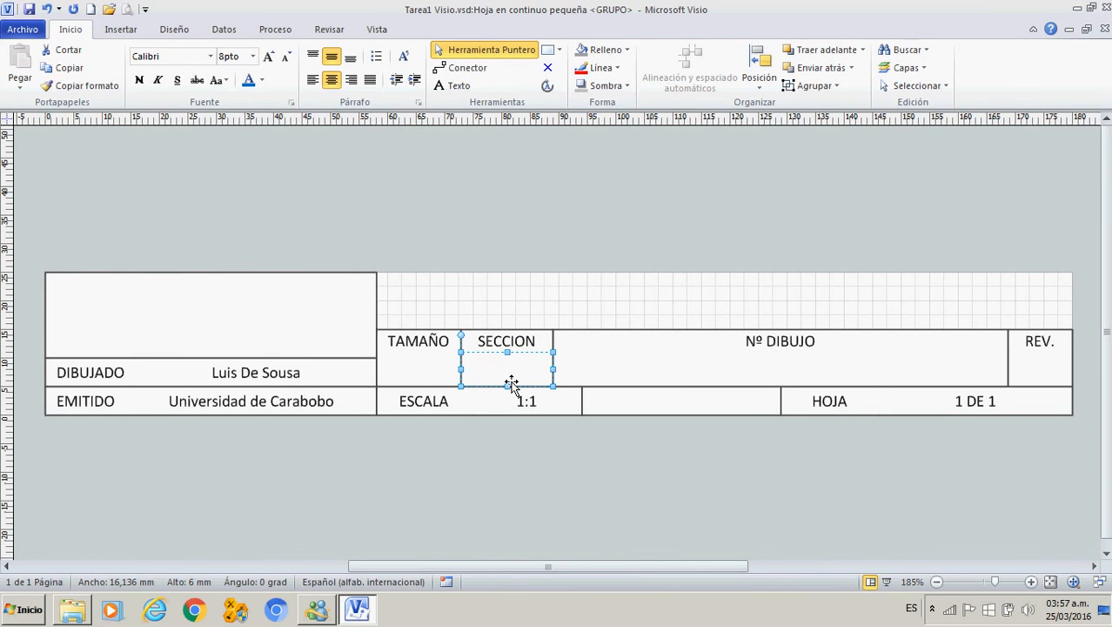
pyautogui.write('71')
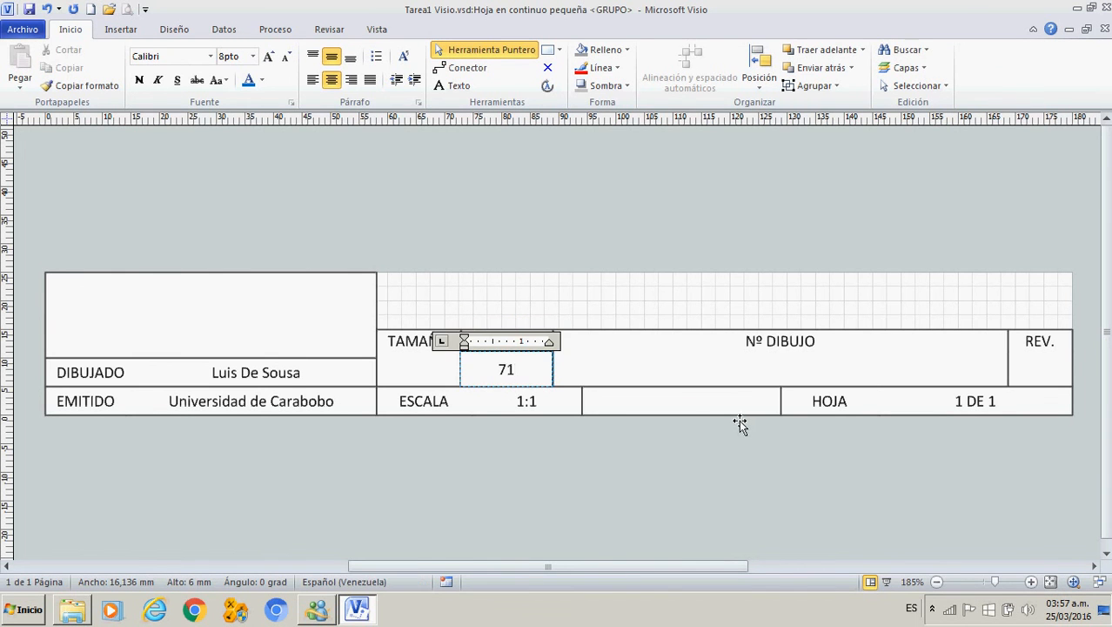
# Step: Enter "Elementos Básicos de Polígonos" in the cell beneath the title block's Nº DIBUJO heading
pyautogui.click(773, 363)
pyautogui.click(777, 350)
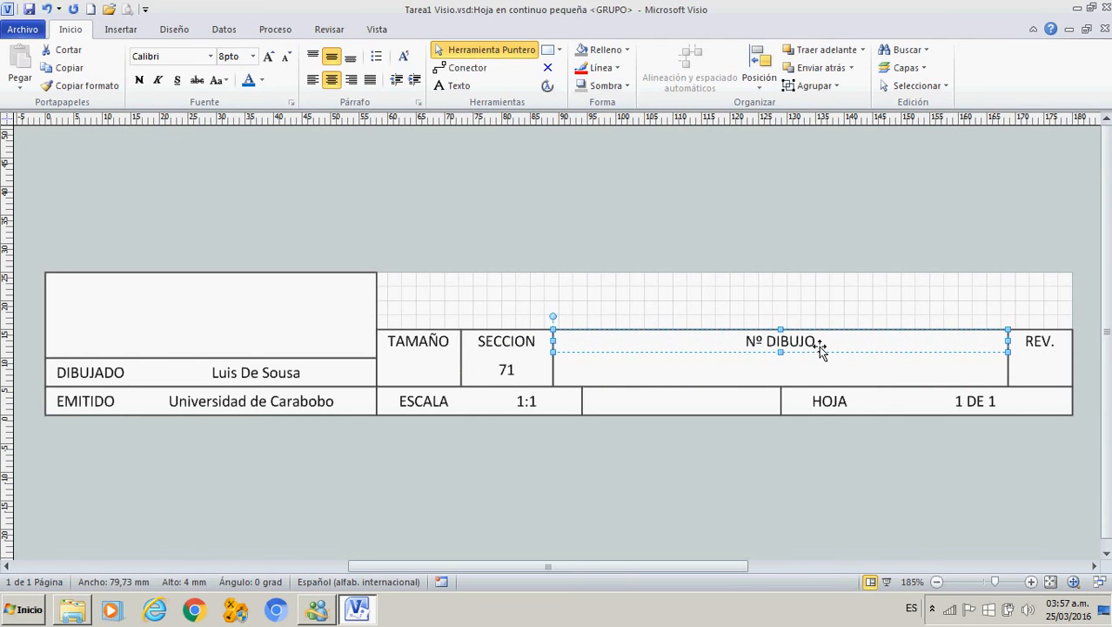
pyautogui.click(798, 375)
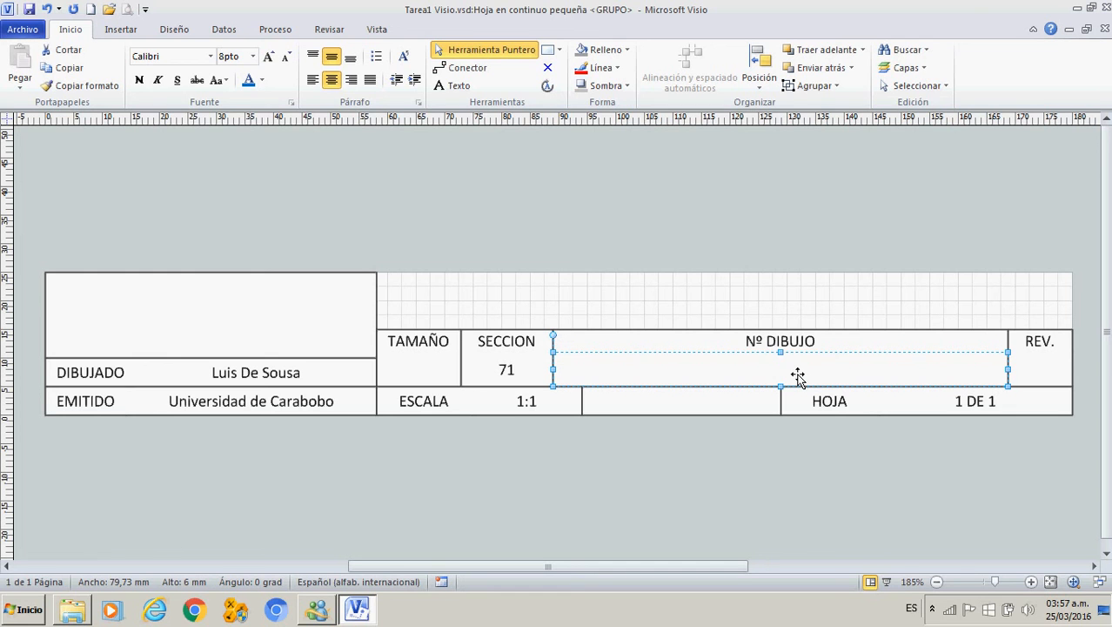
pyautogui.write('E')
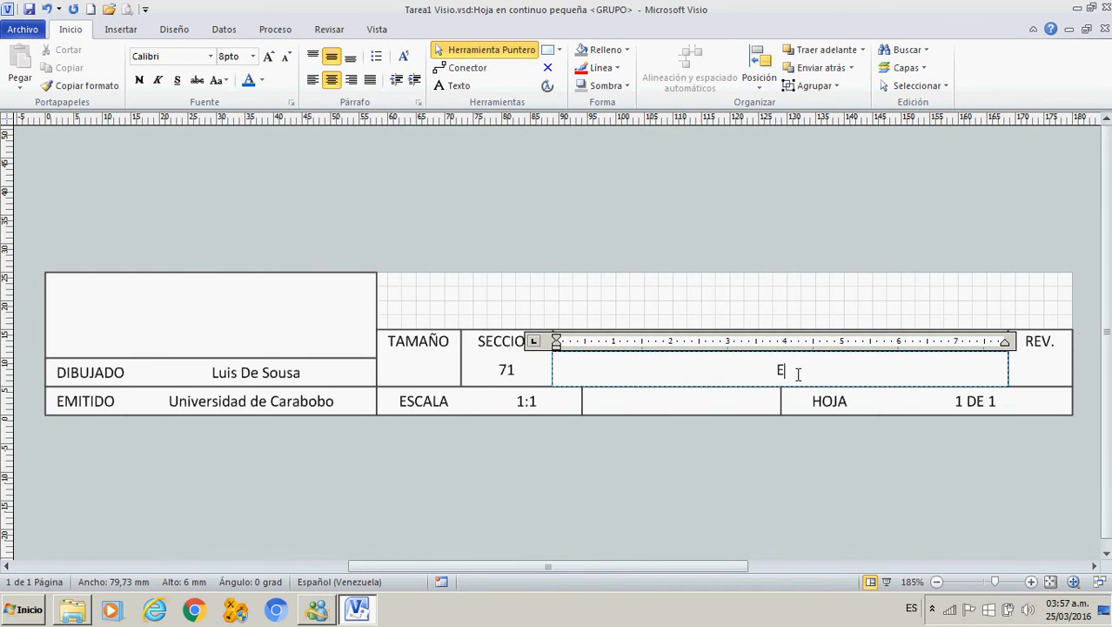
pyautogui.write('e')
pyautogui.press('BackSpace')
pyautogui.write('lementos Básicos de Polígonos')
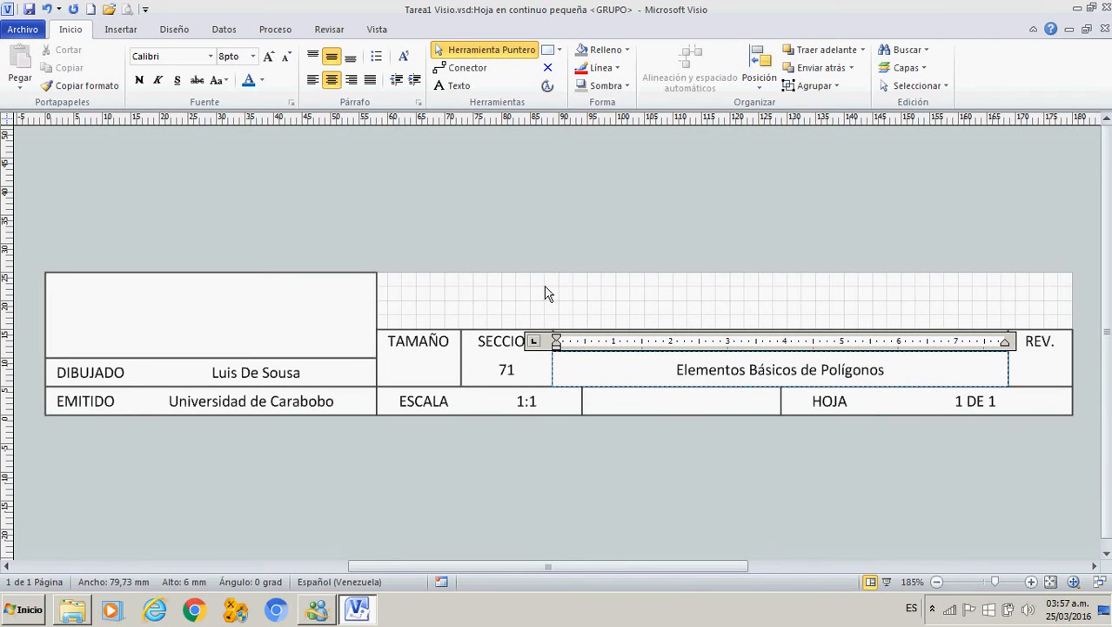
pyautogui.press('Escape')
# Step: Enter A4 beneath the title block's TAMAÑO heading and close the group editing window to return to the drawing
pyautogui.click(440, 383)
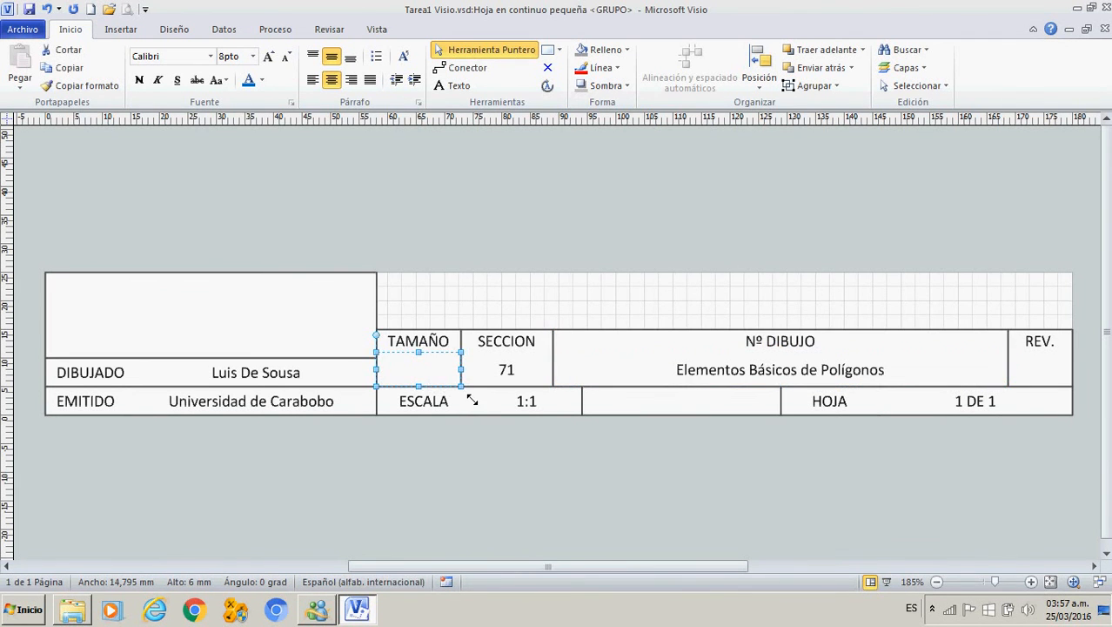
pyautogui.write('A4')
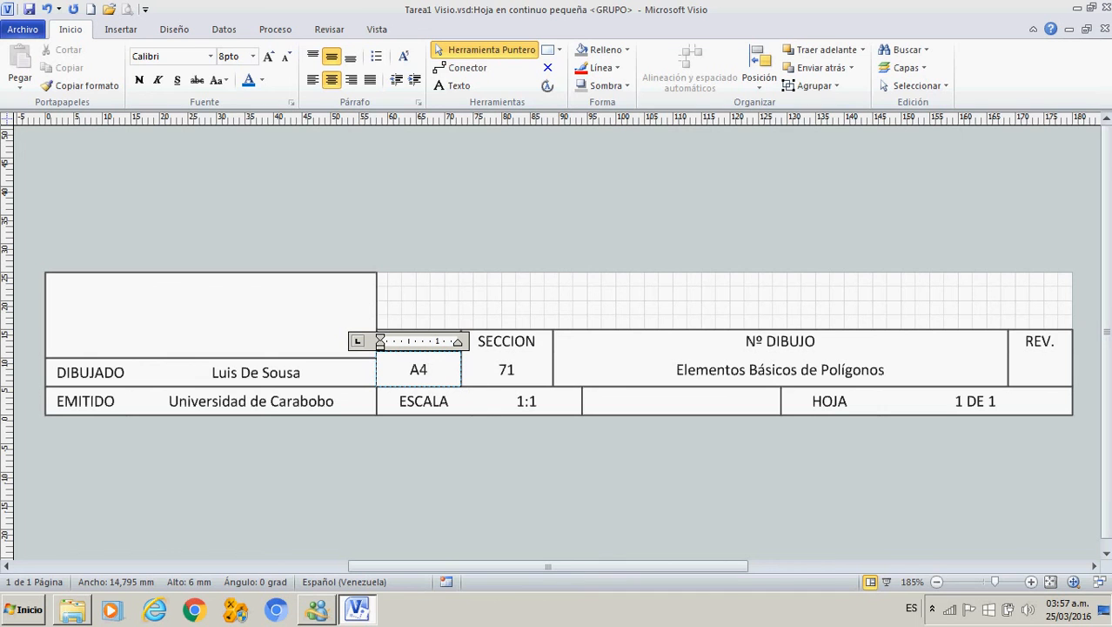
pyautogui.click(640, 319)
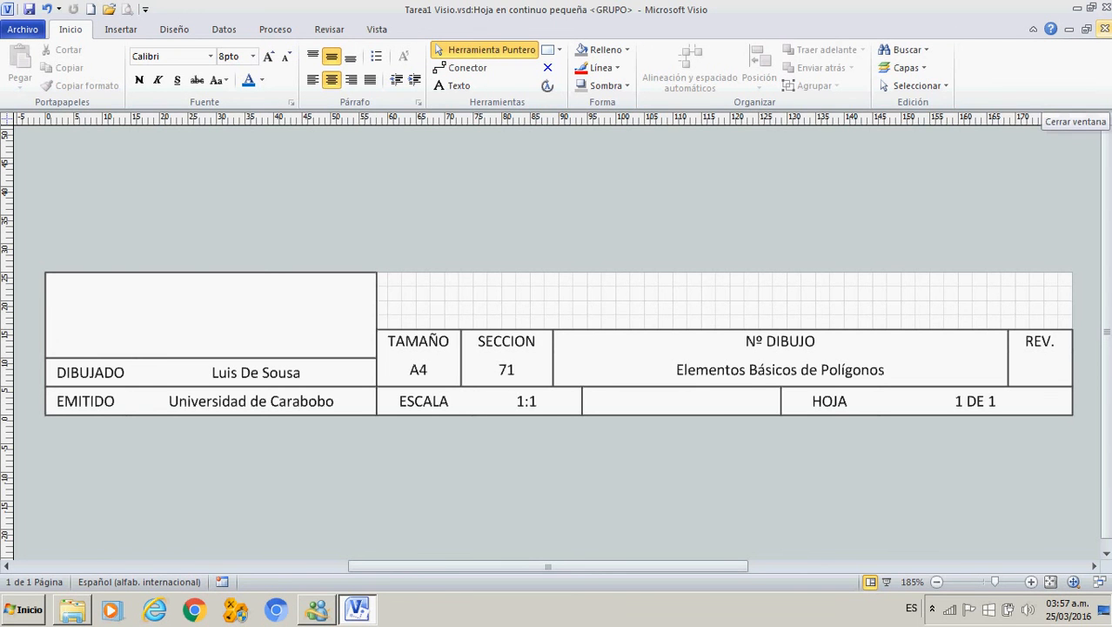
pyautogui.click(1102, 28)
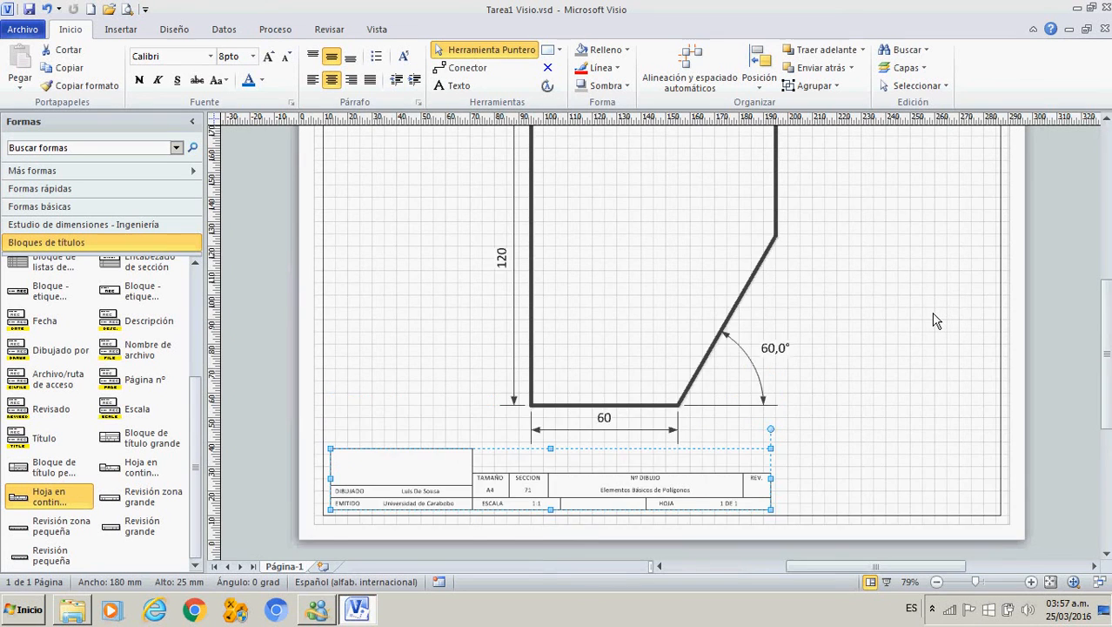
# Step: Resize the drawing title's text box to about 80 by 27.5 mm and place it in the empty area right of the polygon
pyautogui.scroll(1, 933, 313)
pyautogui.scroll(-1, 936, 340)
pyautogui.click(936, 582)
pyautogui.scroll(1, 1039, 531)
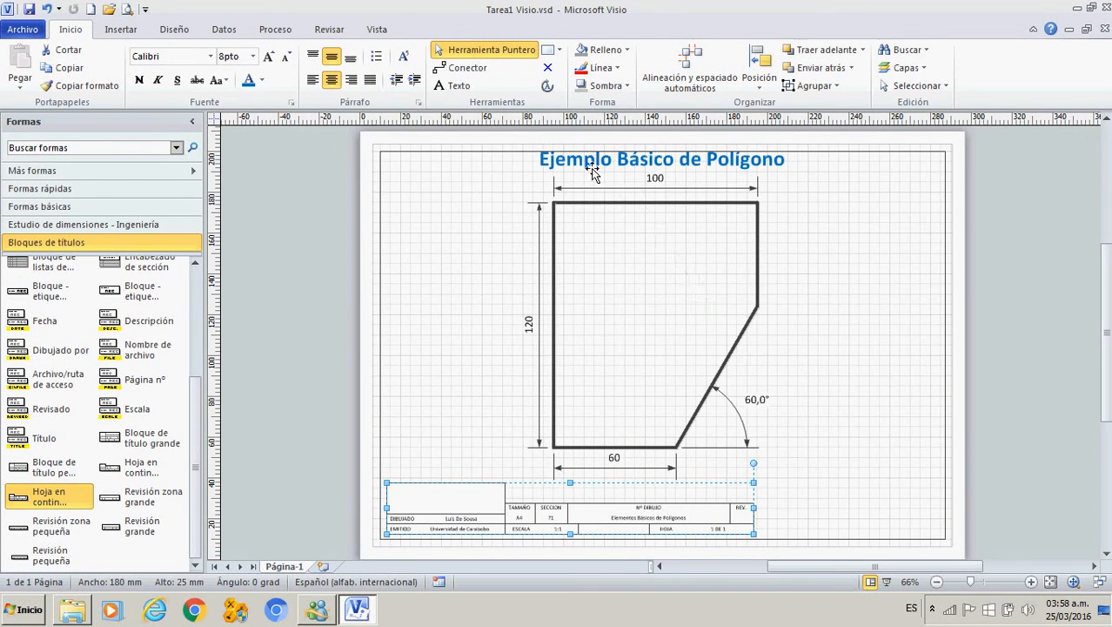
pyautogui.click(641, 172)
pyautogui.moveTo(518, 170); pyautogui.dragTo(629, 171)
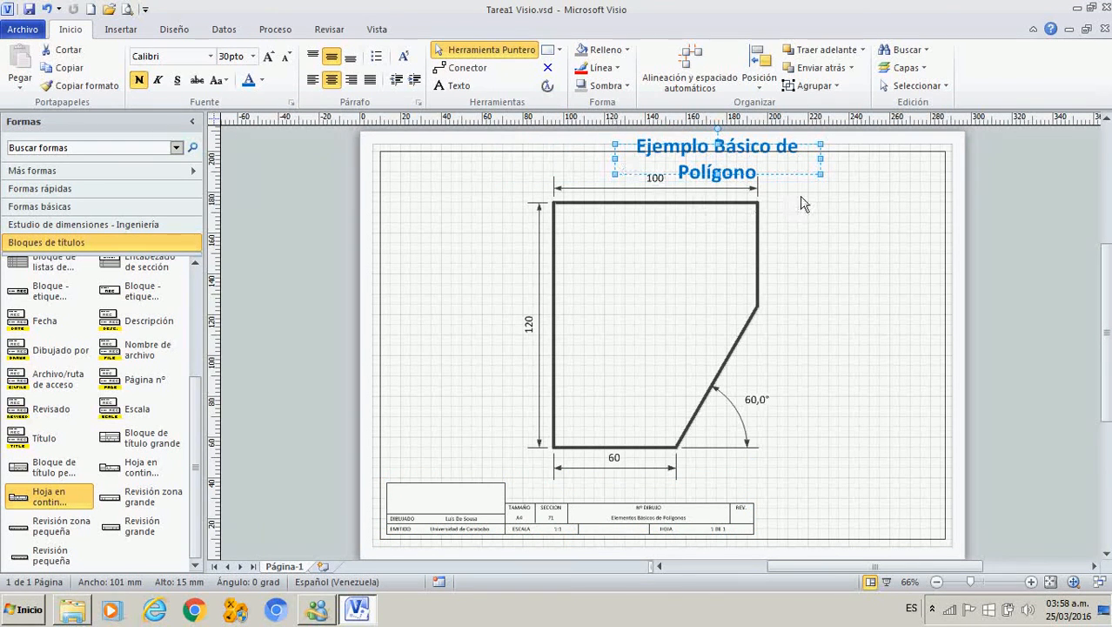
pyautogui.moveTo(802, 183); pyautogui.dragTo(912, 366)
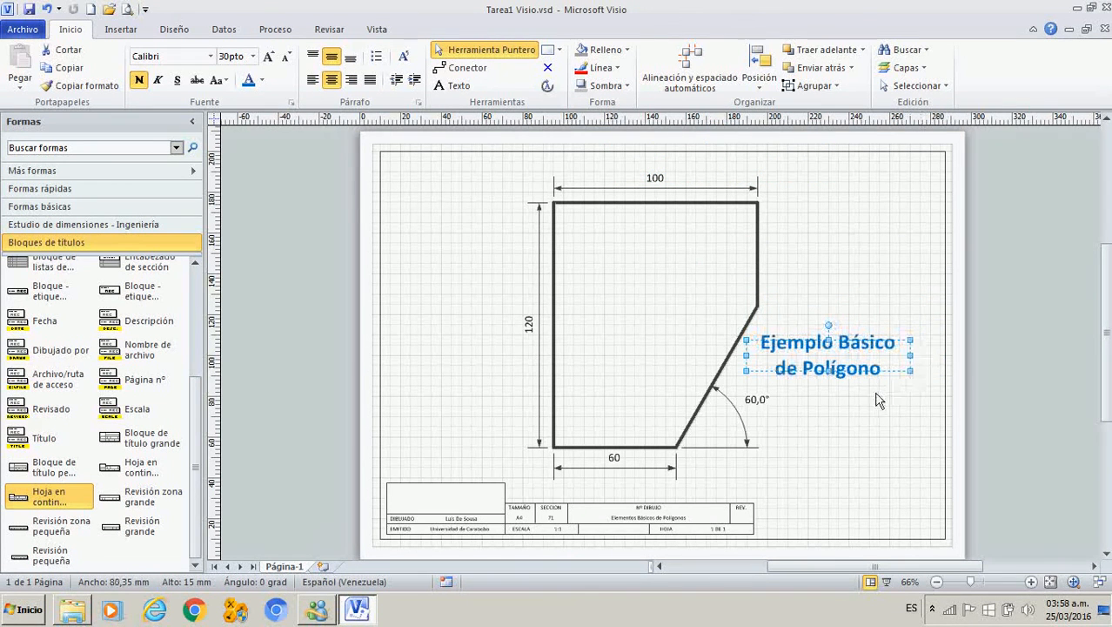
pyautogui.moveTo(842, 383); pyautogui.dragTo(889, 419)
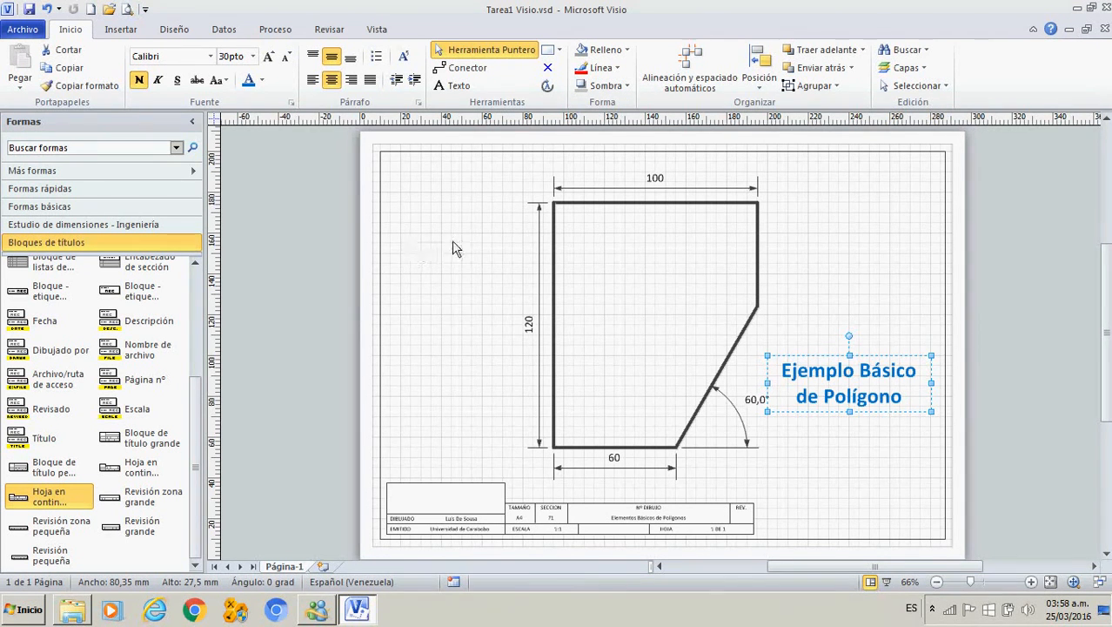
# Step: Hide the page grid and deselect the drawing title
pyautogui.click(377, 29)
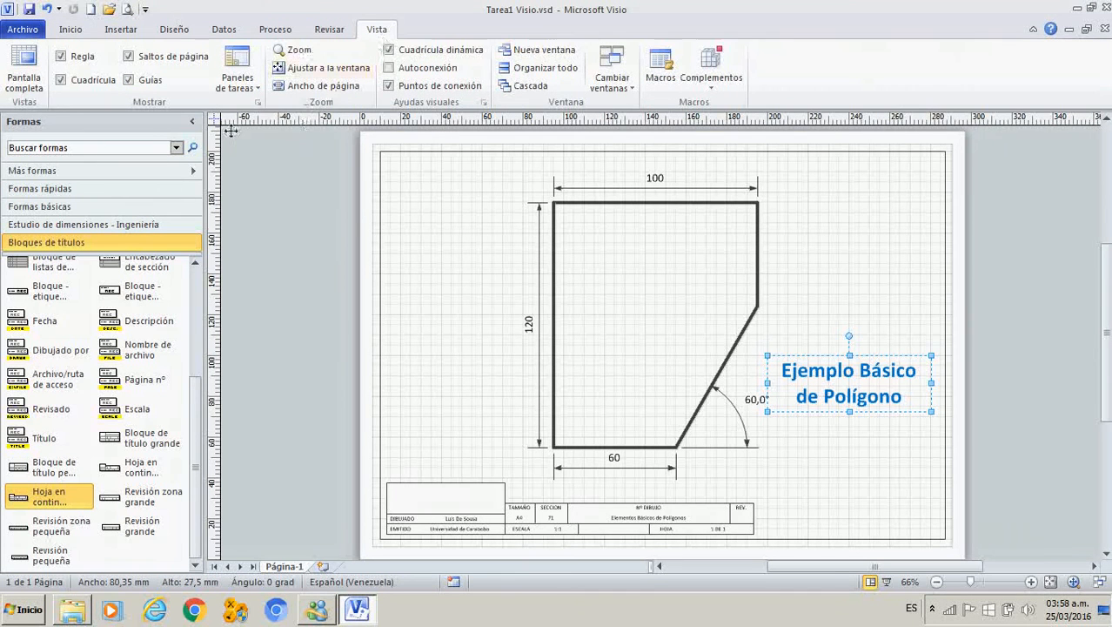
pyautogui.click(72, 82)
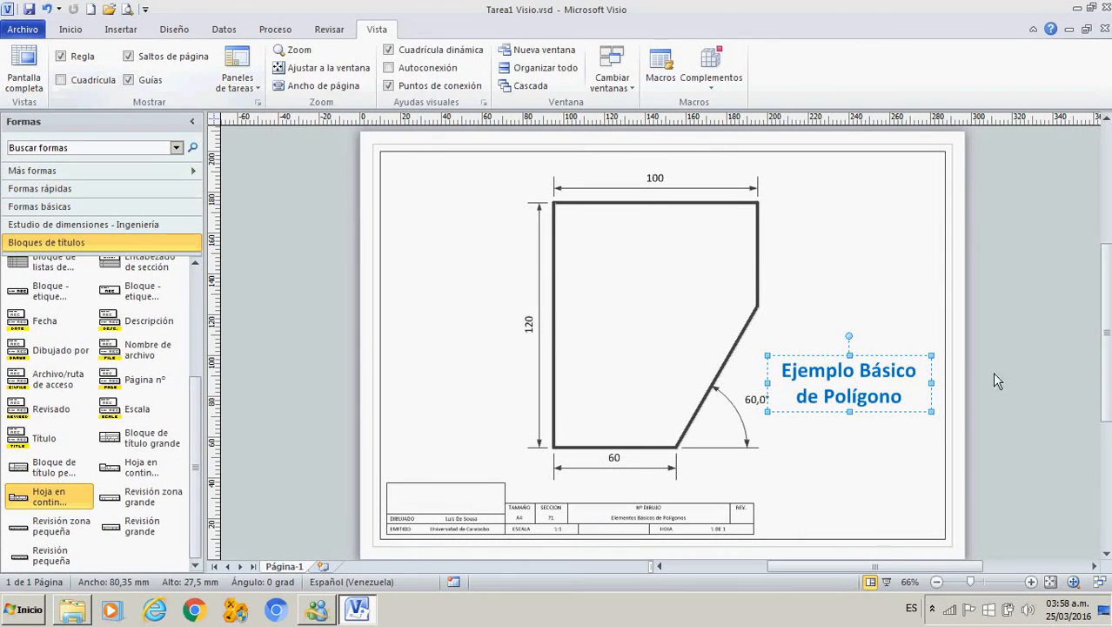
pyautogui.click(937, 295)
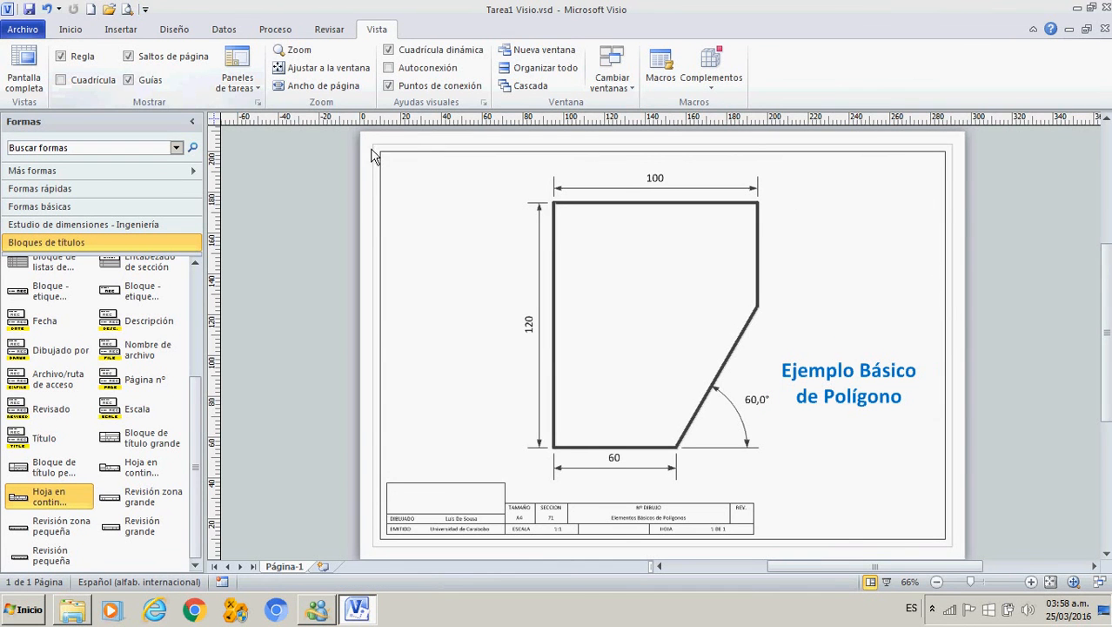